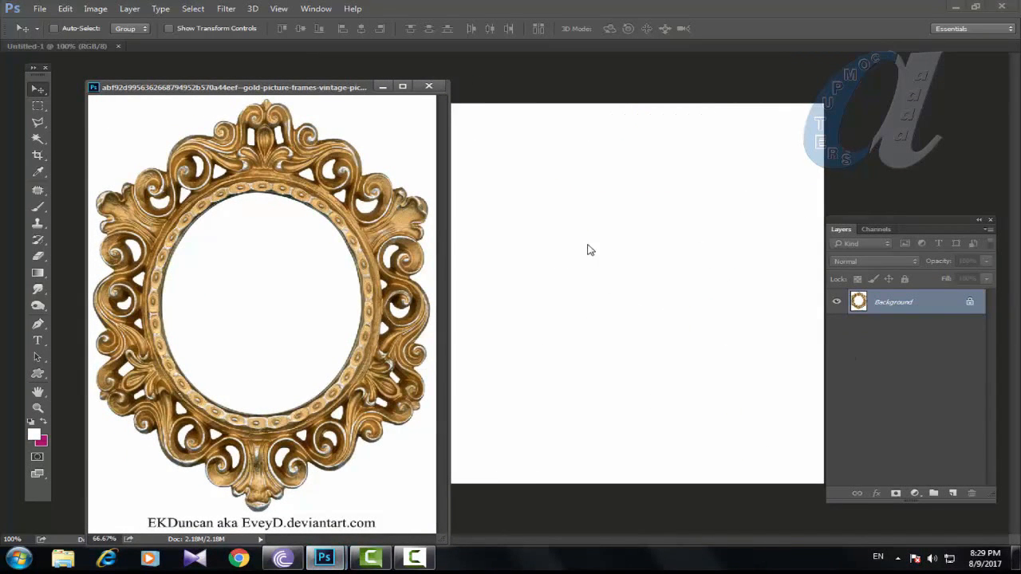
# - Copy the gold frame image into the Untitled-1 document, close its source file, and scale the frame down on the left half of the canvas
pyautogui.moveTo(223, 195); pyautogui.dragTo(583, 257)
pyautogui.click(428, 85)
pyautogui.moveTo(529, 227); pyautogui.dragTo(483, 226)
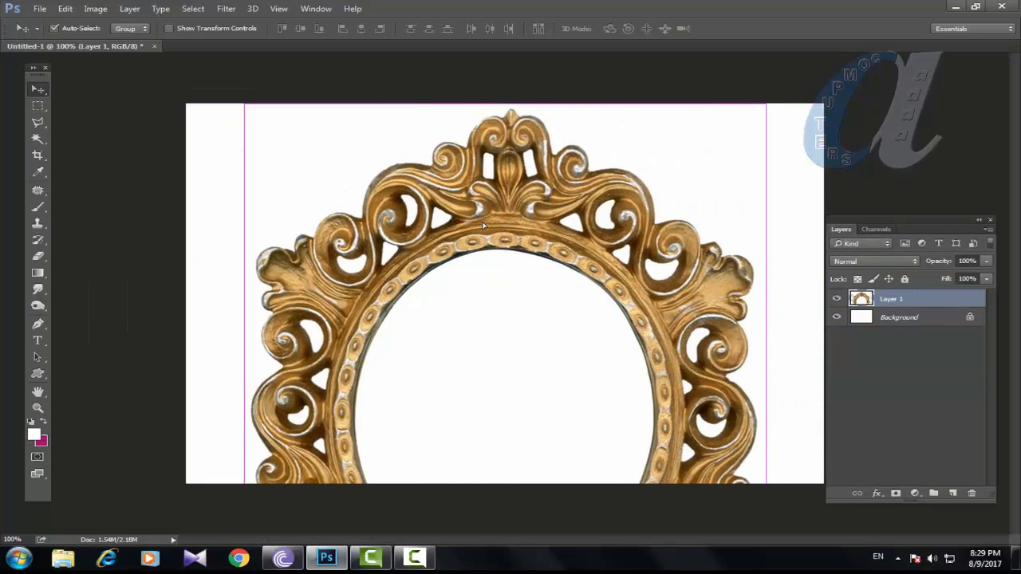
pyautogui.hotkey('ctrl', 't')
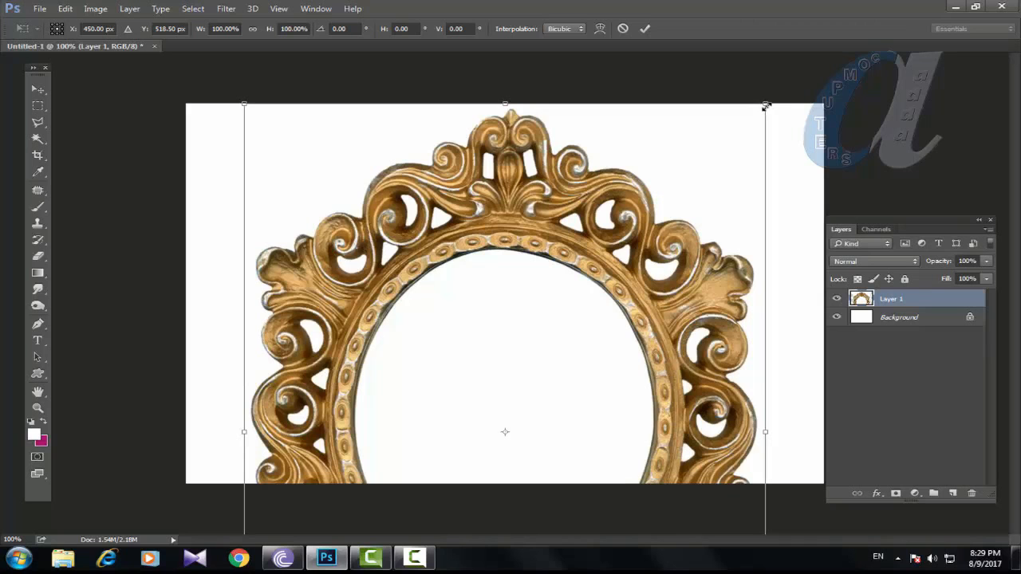
pyautogui.moveTo(763, 104); pyautogui.dragTo(394, 220)
pyautogui.press('Return')
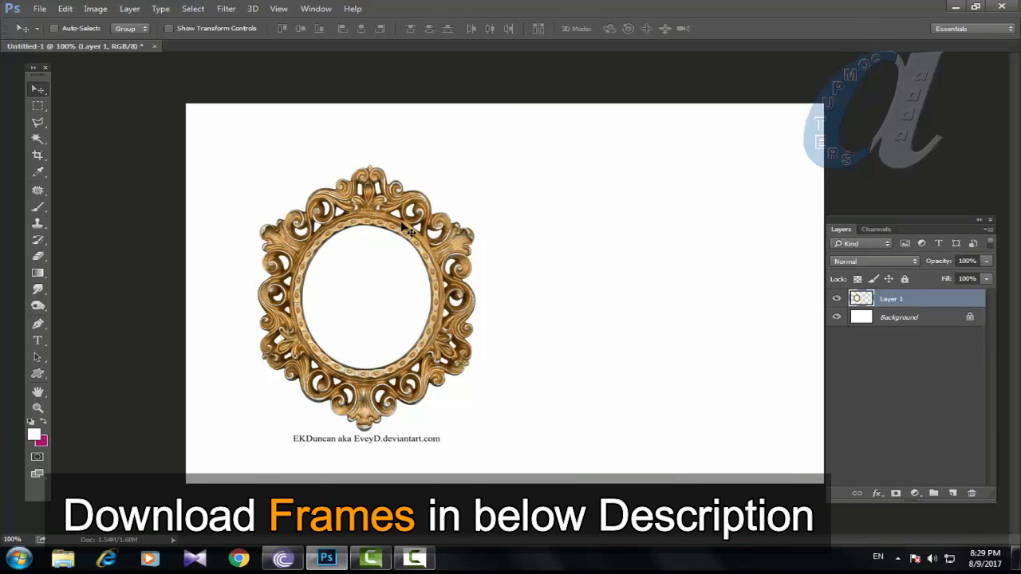
# - Open the portrait photo of the woman in the white headscarf
pyautogui.click(39, 8)
pyautogui.click(38, 36)
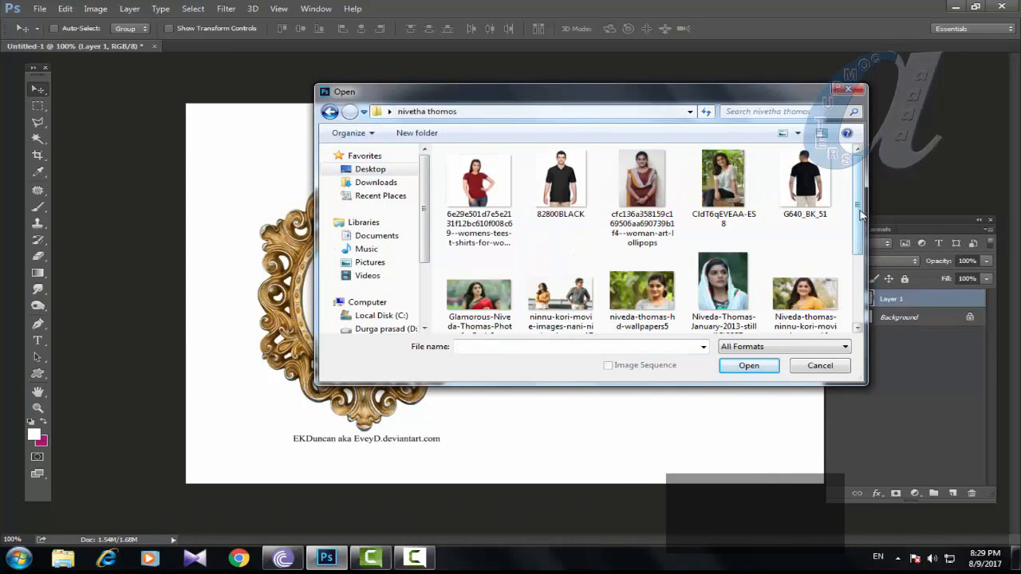
pyautogui.click(723, 291)
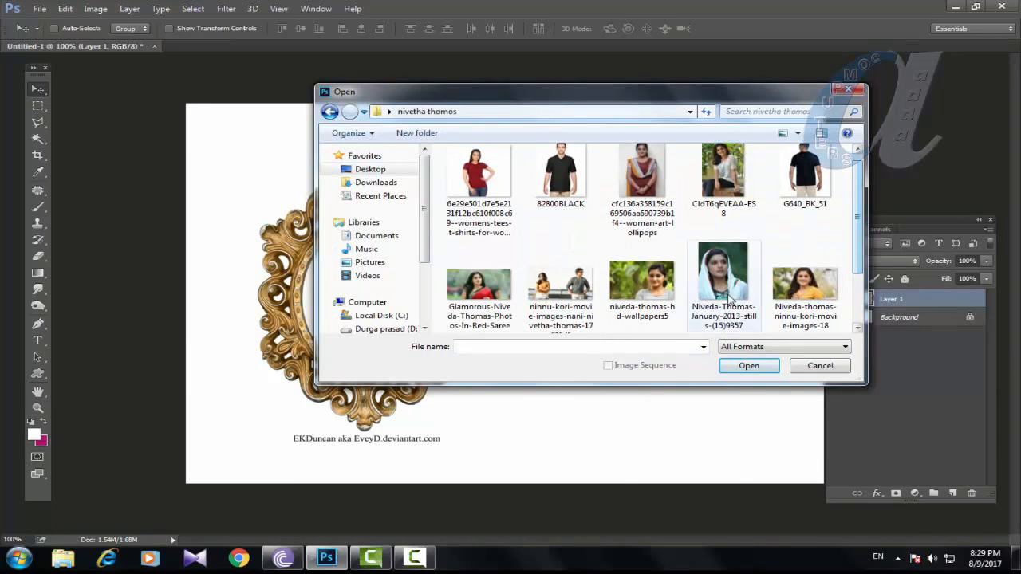
pyautogui.click(748, 366)
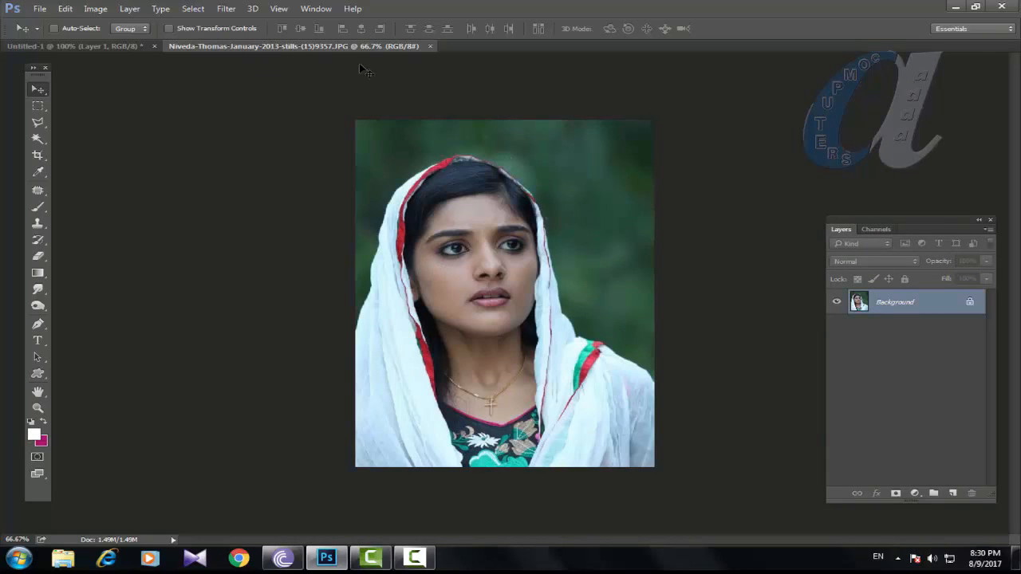
# - Copy the portrait photo into the Untitled-1 document as a new layer and close the source photo
pyautogui.moveTo(344, 47); pyautogui.dragTo(489, 82)
pyautogui.moveTo(610, 86); pyautogui.dragTo(657, 84)
pyautogui.moveTo(654, 232); pyautogui.dragTo(398, 280)
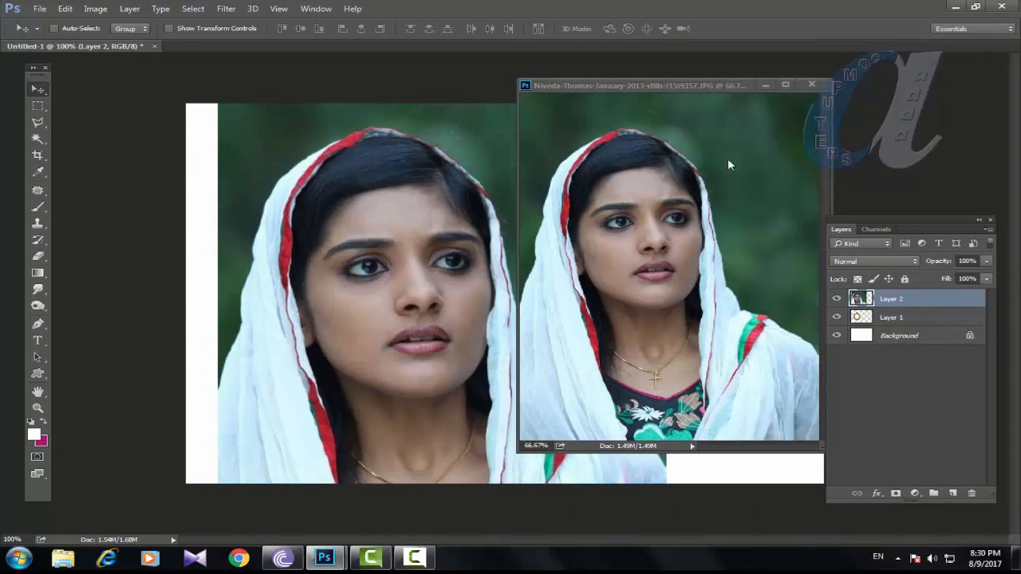
pyautogui.click(814, 84)
# - Scale the portrait layer down proportionally and place it to the right of the gold frame
pyautogui.moveTo(403, 229); pyautogui.dragTo(517, 245)
pyautogui.hotkey('ctrl', 't')
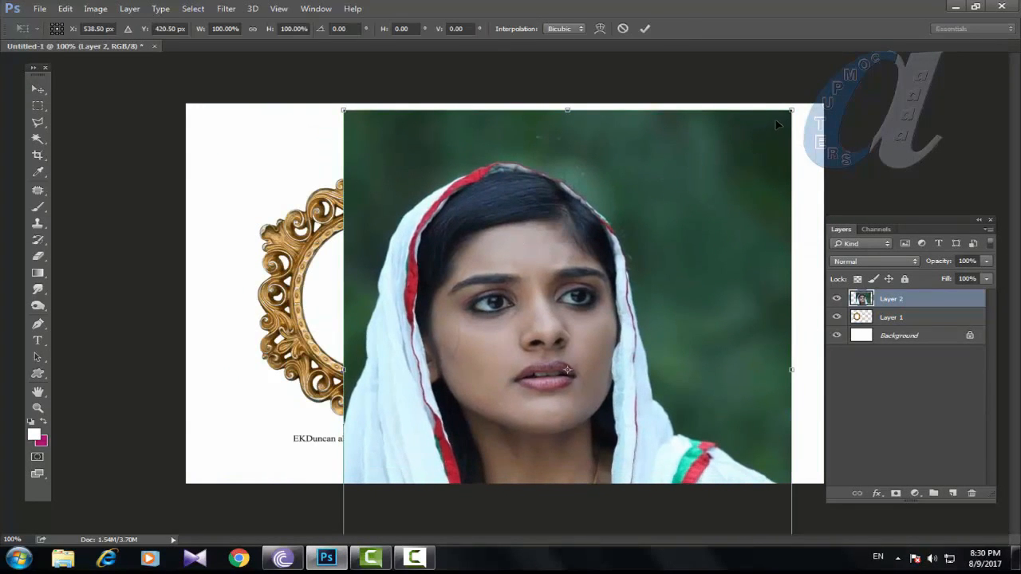
pyautogui.moveTo(792, 109); pyautogui.dragTo(663, 257)
pyautogui.moveTo(618, 310); pyautogui.dragTo(718, 231)
pyautogui.press('Return')
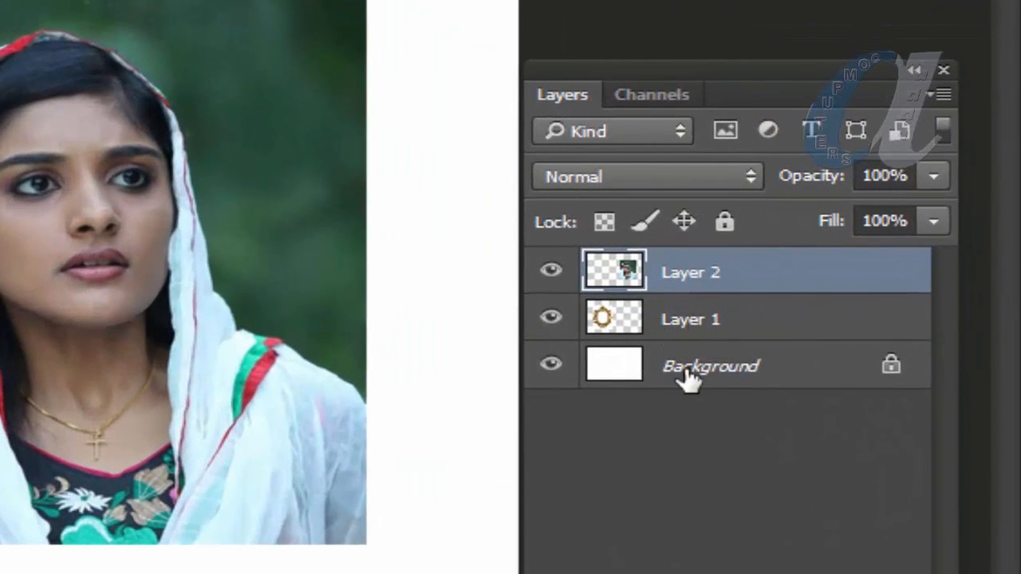
# - Merge the gold frame's Layer 1 with the Background layer
pyautogui.click(698, 324)
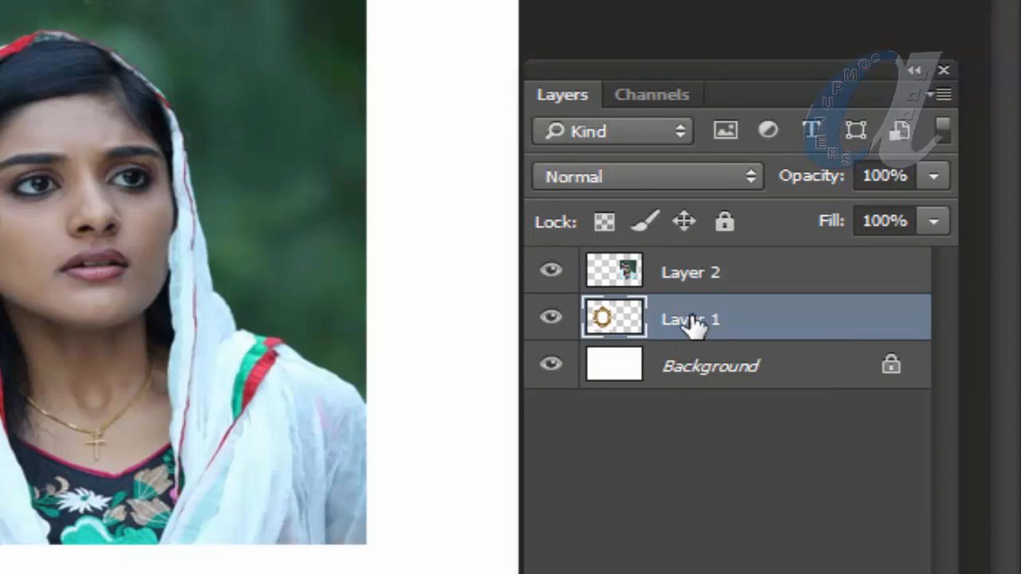
pyautogui.keyDown('shift'); pyautogui.click(701, 370); pyautogui.keyUp('shift')
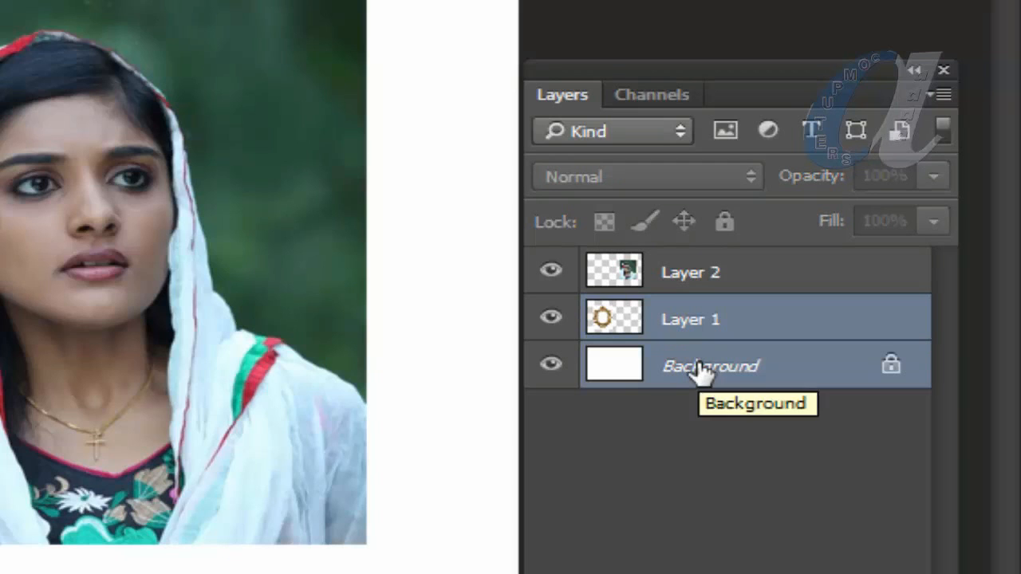
pyautogui.hotkey('ctrl', 'e')
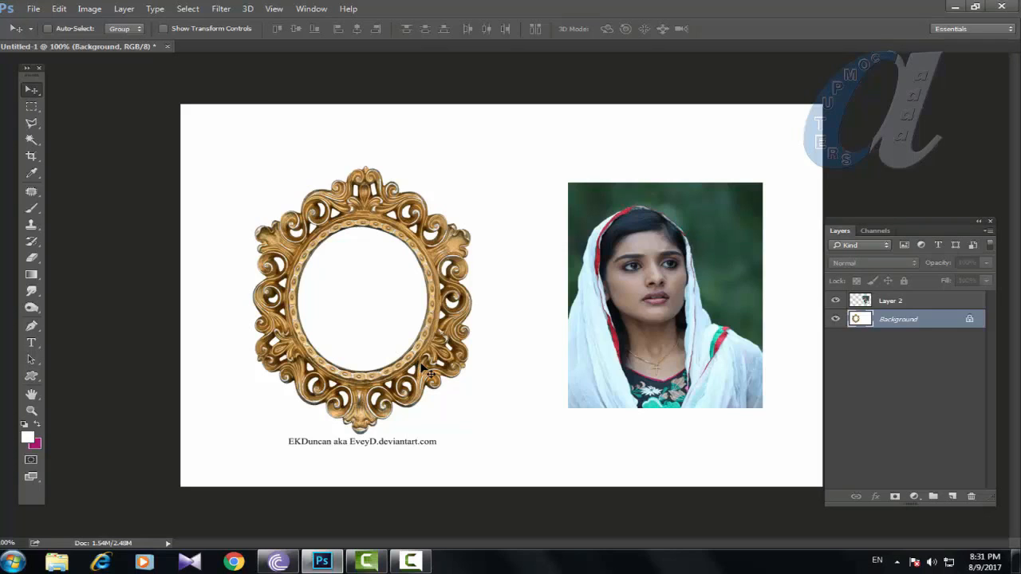
# - Select the white oval inside the gold frame with the Magic Wand and copy it to a new layer
pyautogui.click(30, 142)
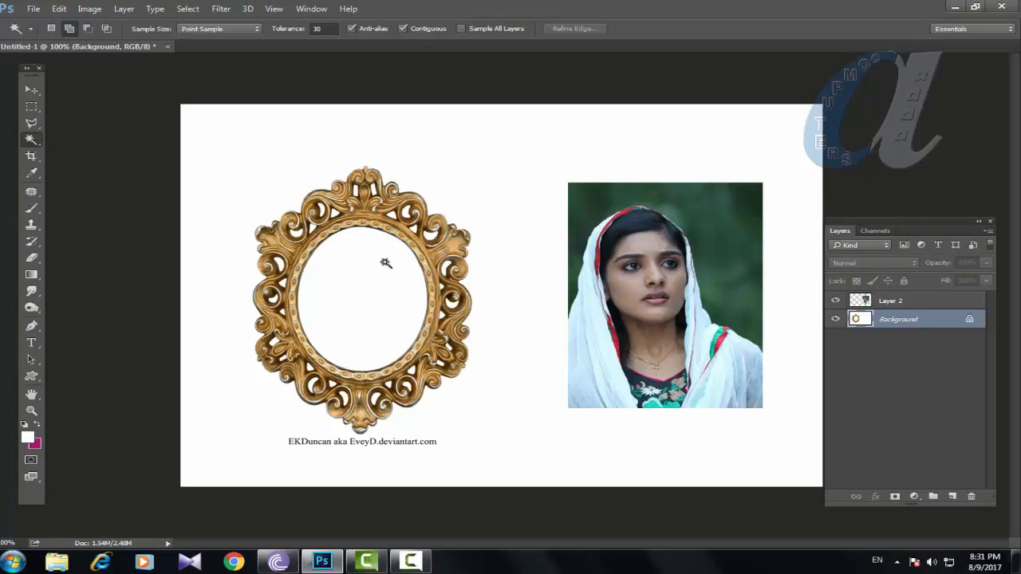
pyautogui.click(363, 310)
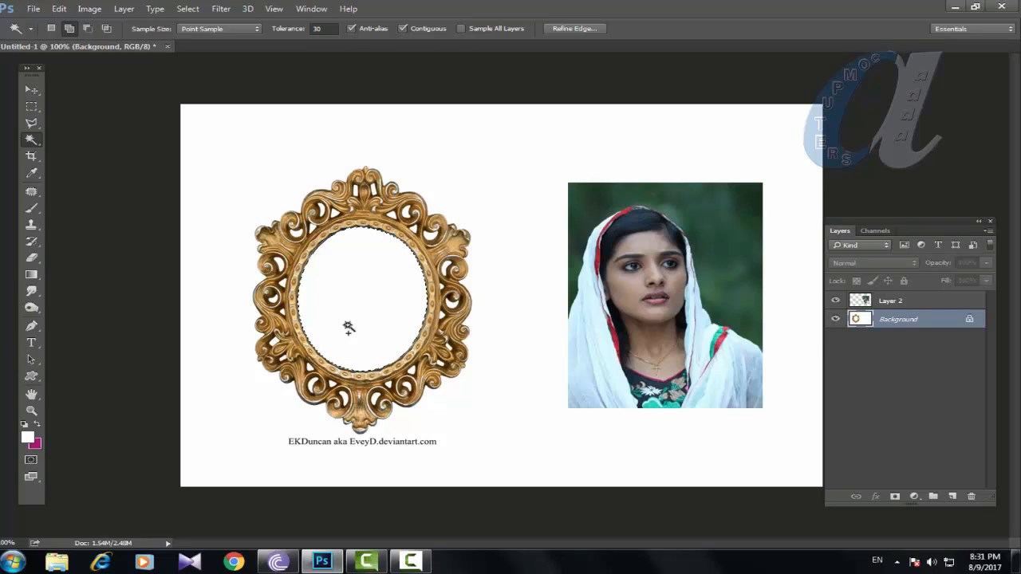
pyautogui.hotkey('ctrl', 'j')
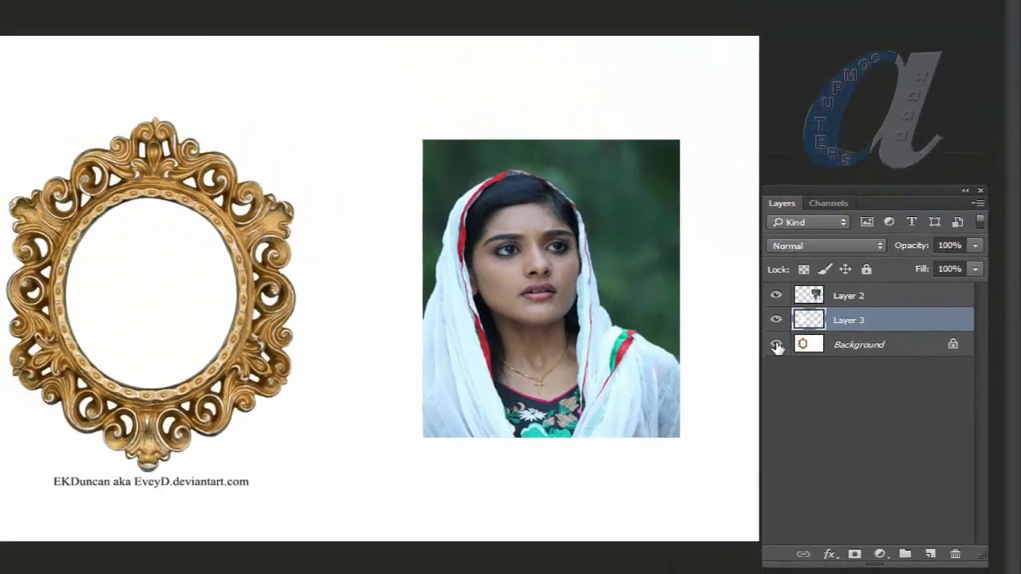
# - Hide the Background and Layer 2 to check the copied oval on its own, and show both layers again
pyautogui.click(648, 272)
pyautogui.click(780, 299)
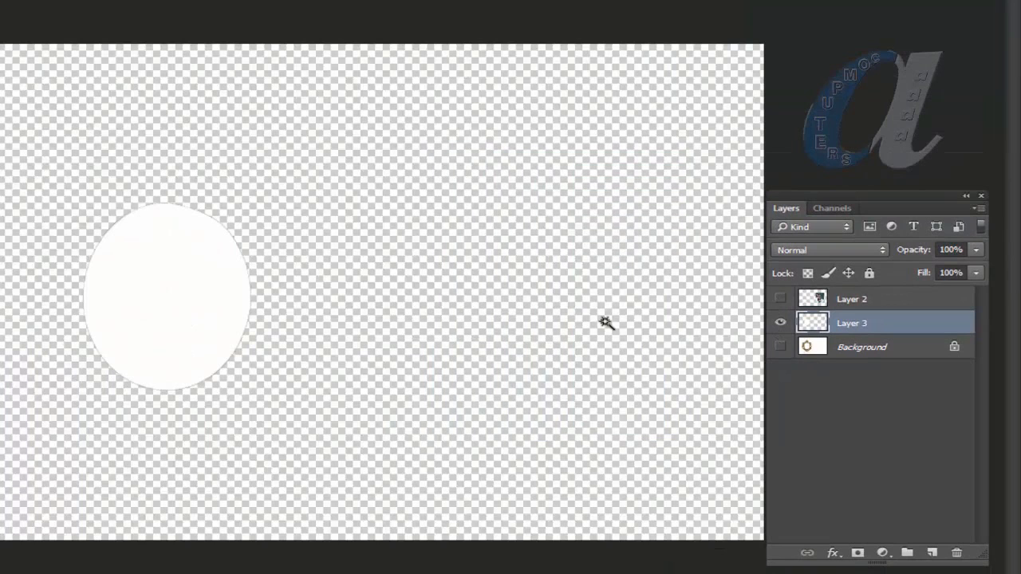
pyautogui.click(780, 348)
pyautogui.click(780, 299)
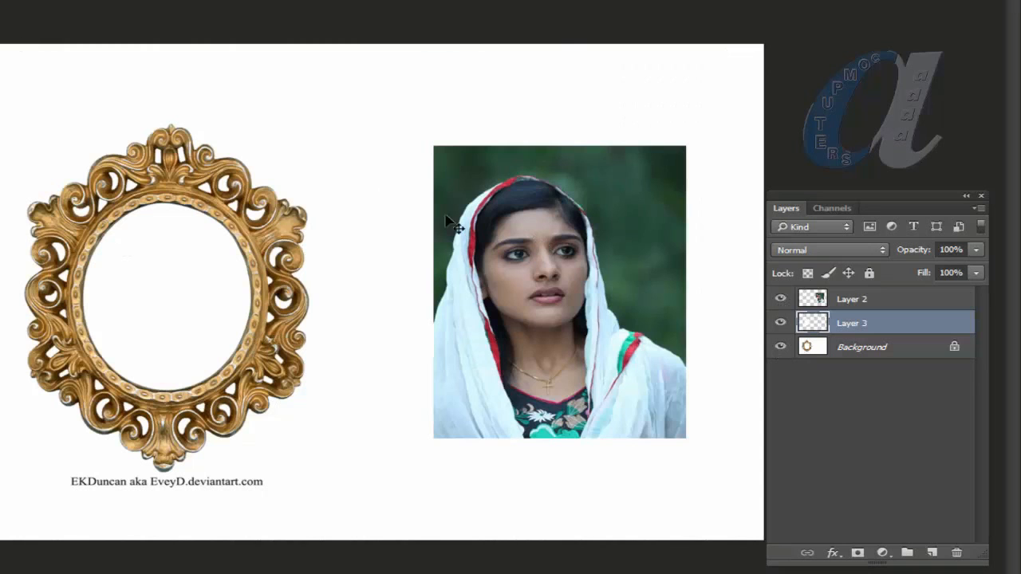
# - Move the portrait on Layer 2 over the gold frame and scale it down to just cover the oval opening
pyautogui.rightClick(524, 226)
pyautogui.click(558, 235)
pyautogui.moveTo(587, 274); pyautogui.dragTo(204, 284)
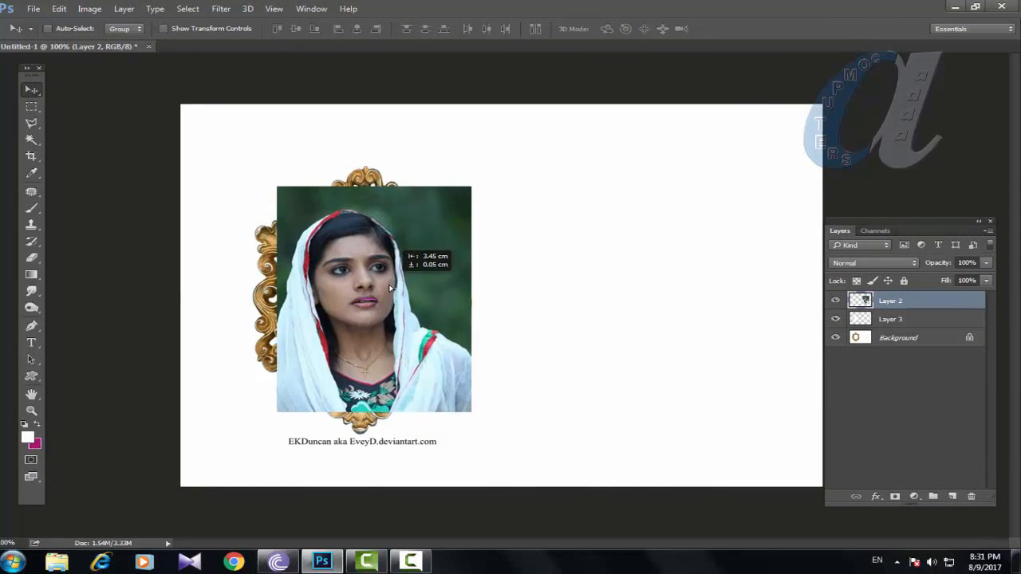
pyautogui.moveTo(390, 287); pyautogui.dragTo(386, 282)
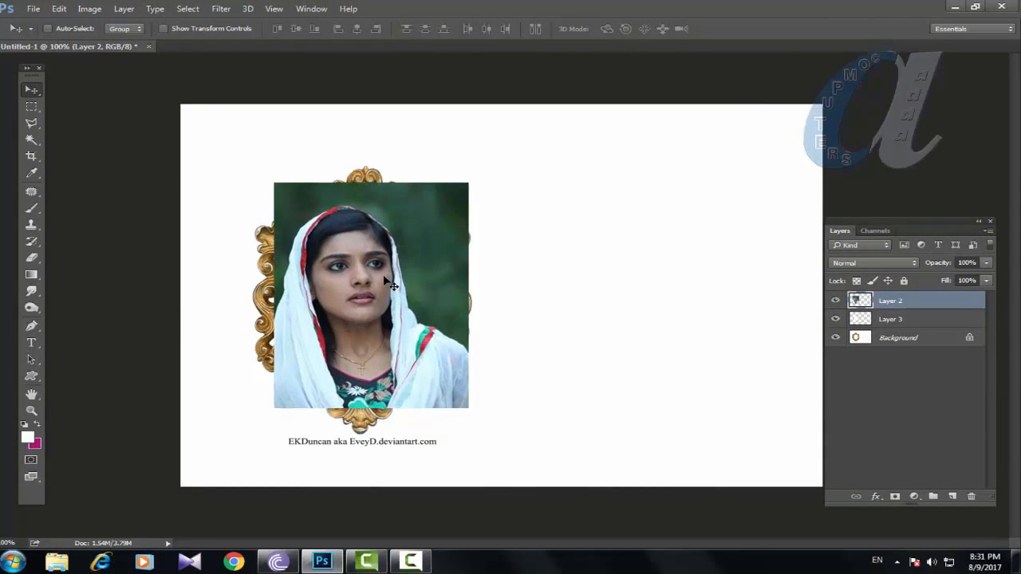
pyautogui.hotkey('ctrl', 't')
pyautogui.moveTo(474, 188); pyautogui.dragTo(454, 201)
pyautogui.press('Return')
pyautogui.moveTo(422, 255); pyautogui.dragTo(411, 259)
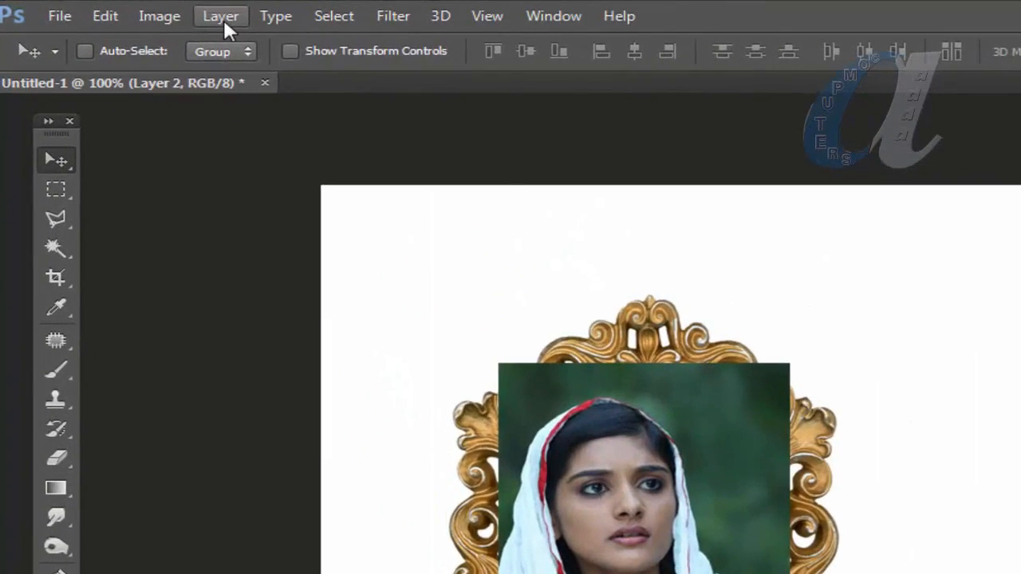
# - Clip the portrait to the oval layer with a clipping mask, and reposition and resize it to fill the frame opening
pyautogui.click(222, 17)
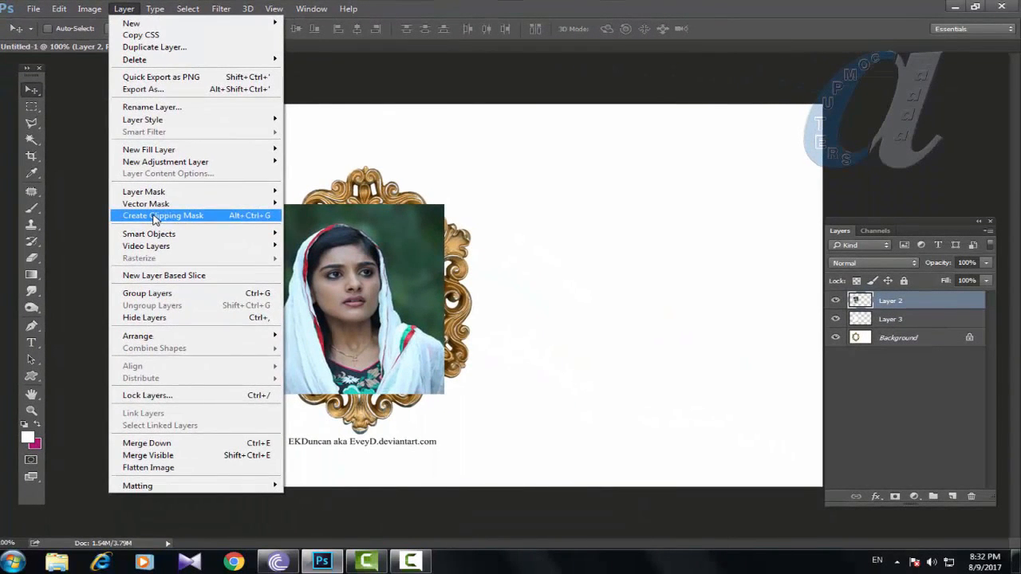
pyautogui.click(155, 217)
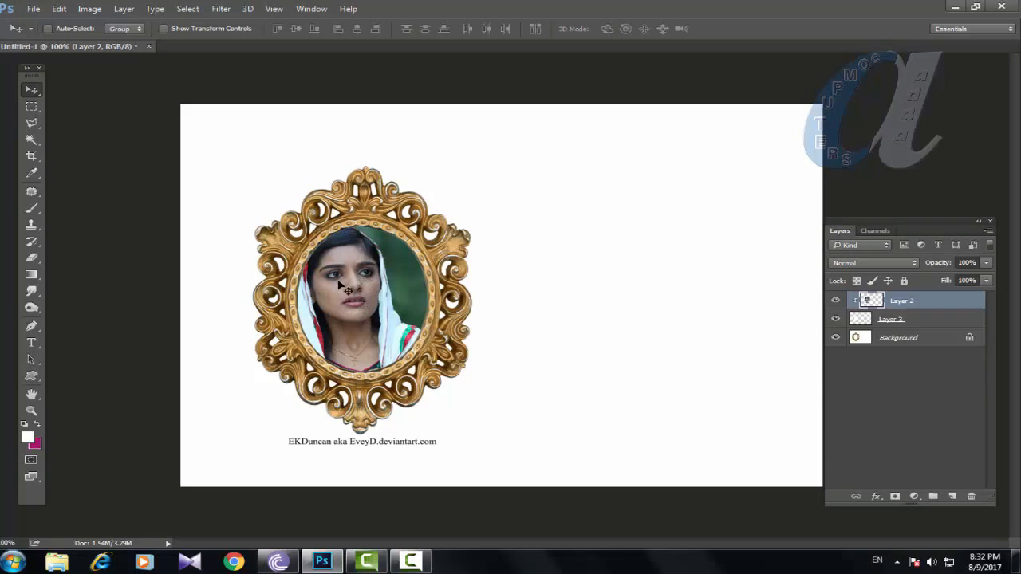
pyautogui.moveTo(340, 292); pyautogui.dragTo(389, 297)
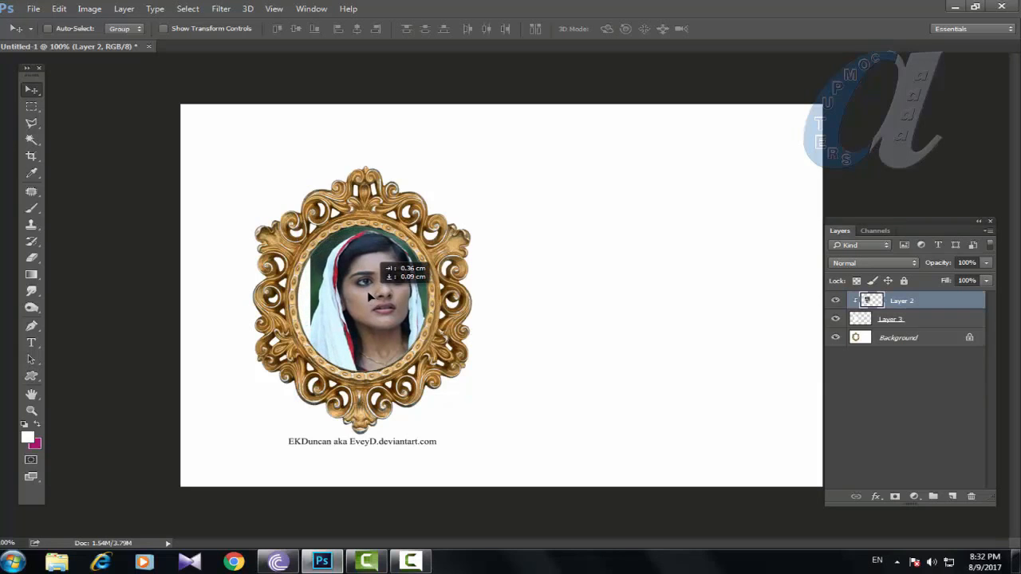
pyautogui.hotkey('ctrl', 't')
pyautogui.moveTo(307, 307); pyautogui.dragTo(289, 306)
pyautogui.moveTo(474, 306); pyautogui.dragTo(452, 303)
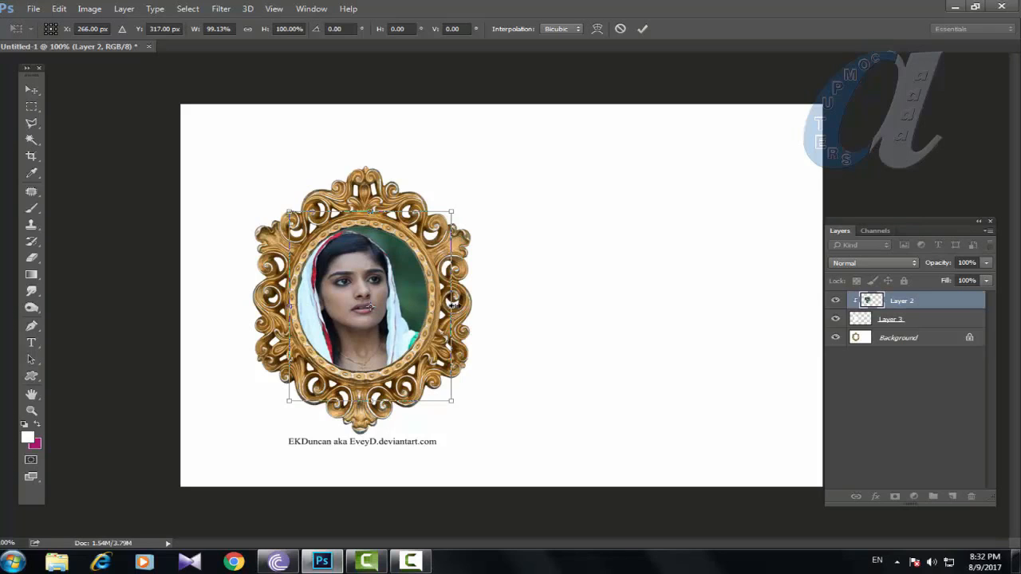
pyautogui.press('Return')
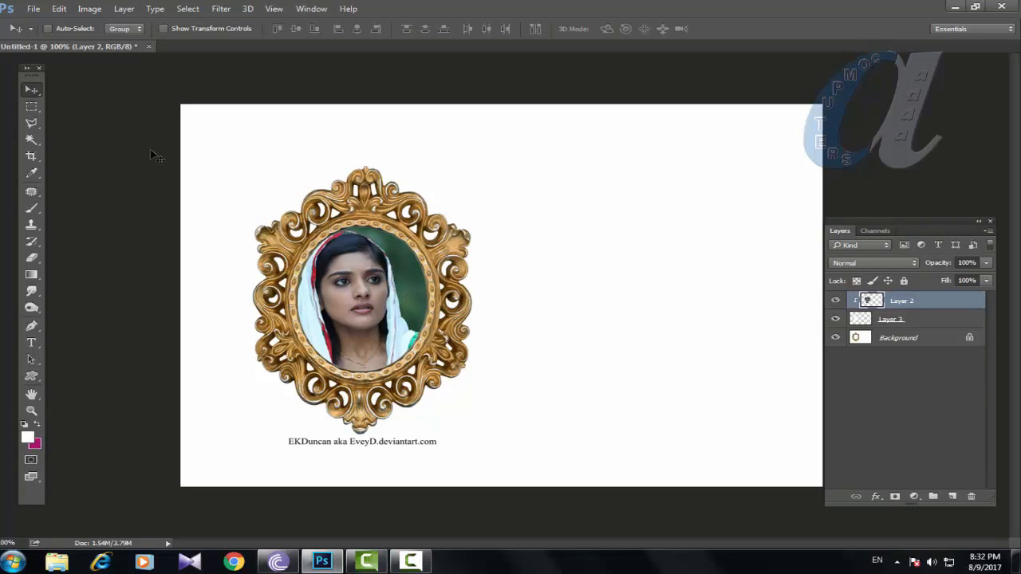
# - Open the double-oval wooden frame image IMG_5716-00133_999591_480x from the frames folder on the Desktop
pyautogui.click(33, 8)
pyautogui.click(36, 34)
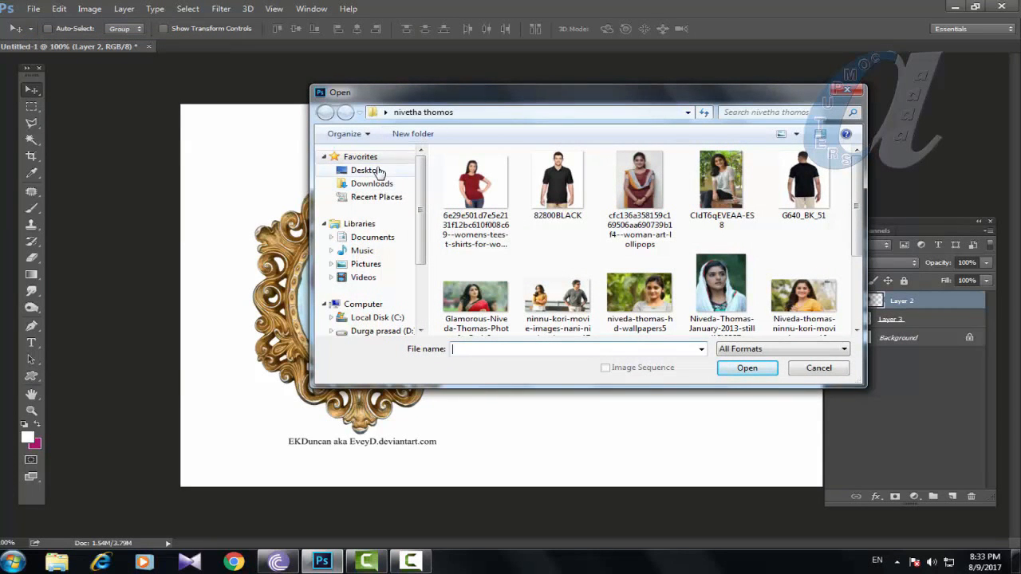
pyautogui.click(375, 171)
pyautogui.scroll(-5, 857, 206)
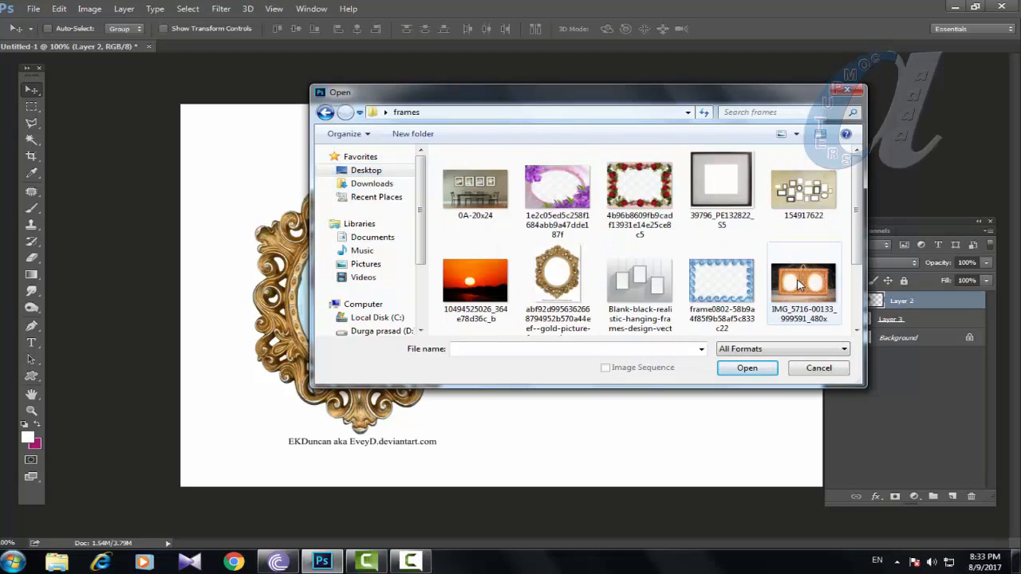
pyautogui.click(793, 295)
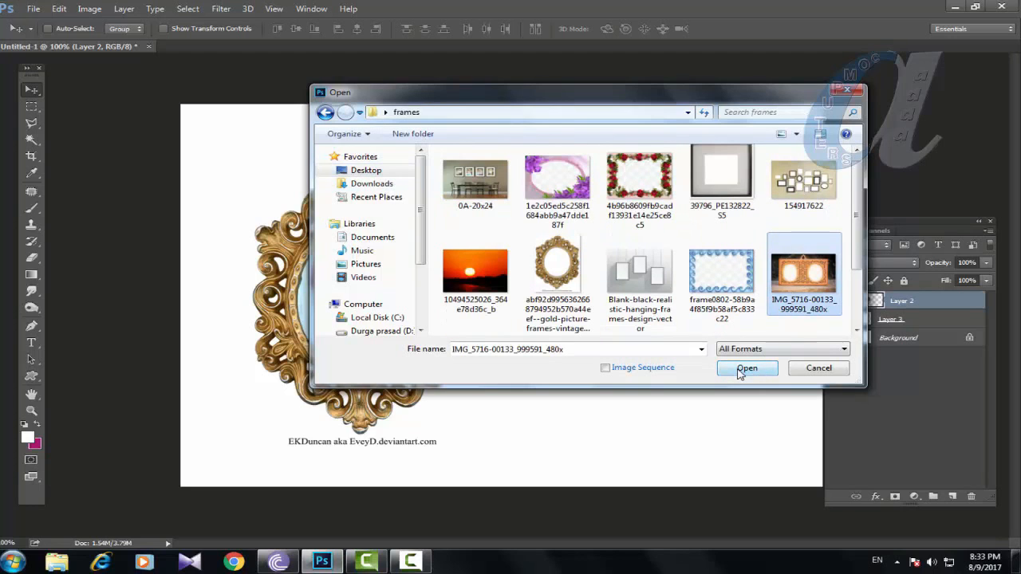
pyautogui.click(740, 373)
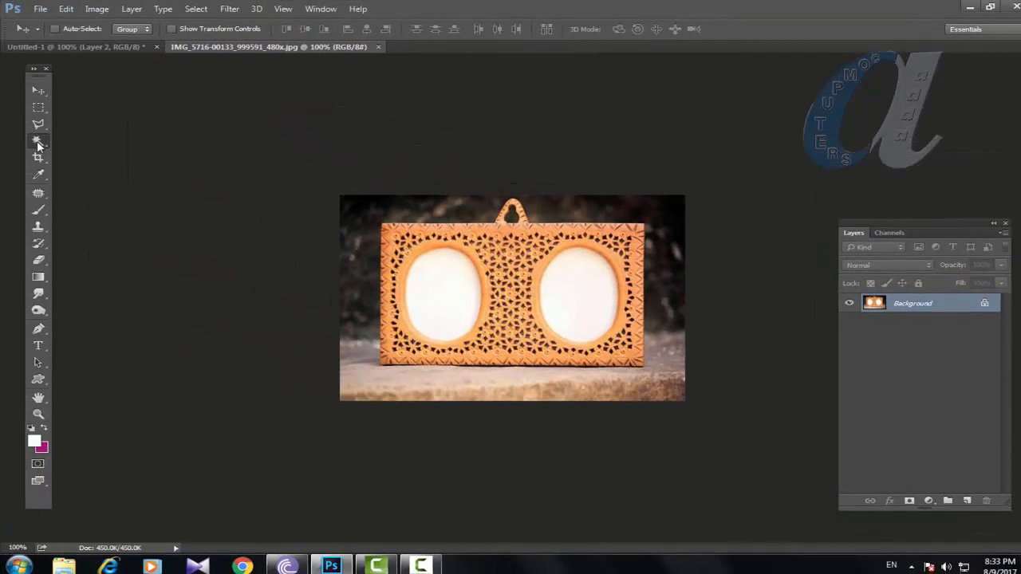
# - Select the wooden frame's left oval opening with the Magic Wand and copy it to a new layer
pyautogui.click(38, 142)
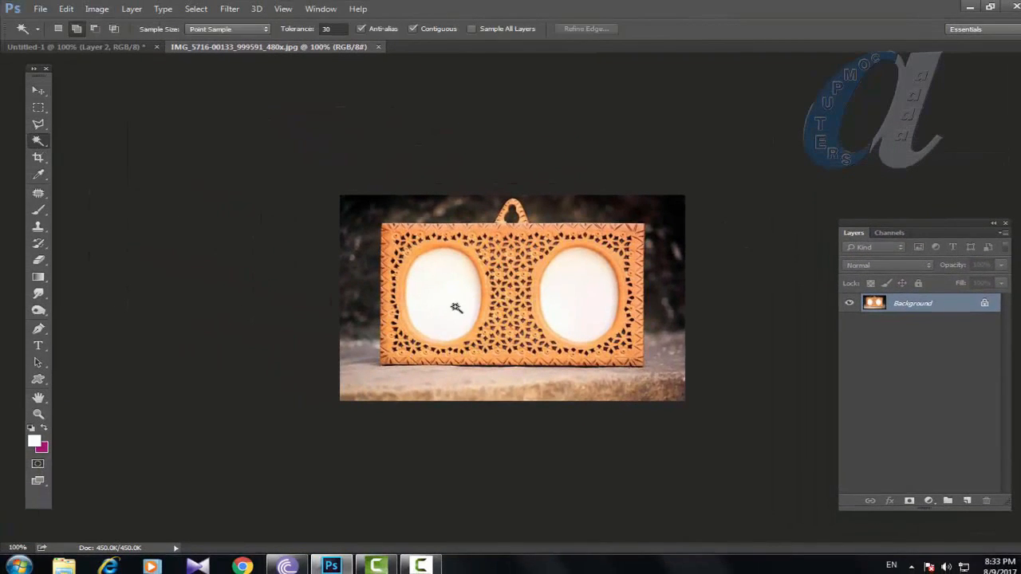
pyautogui.click(450, 303)
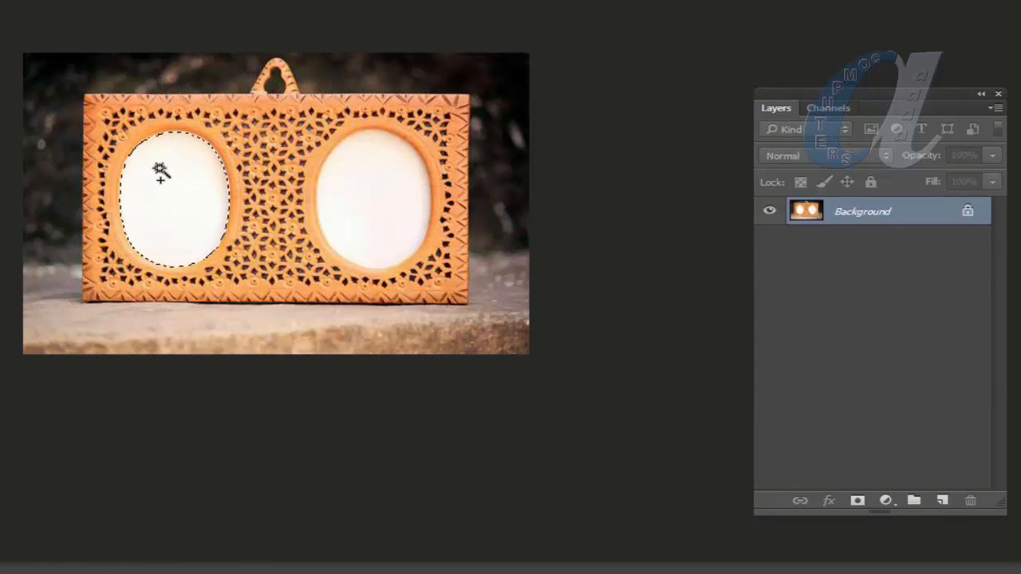
pyautogui.hotkey('ctrl', 'j')
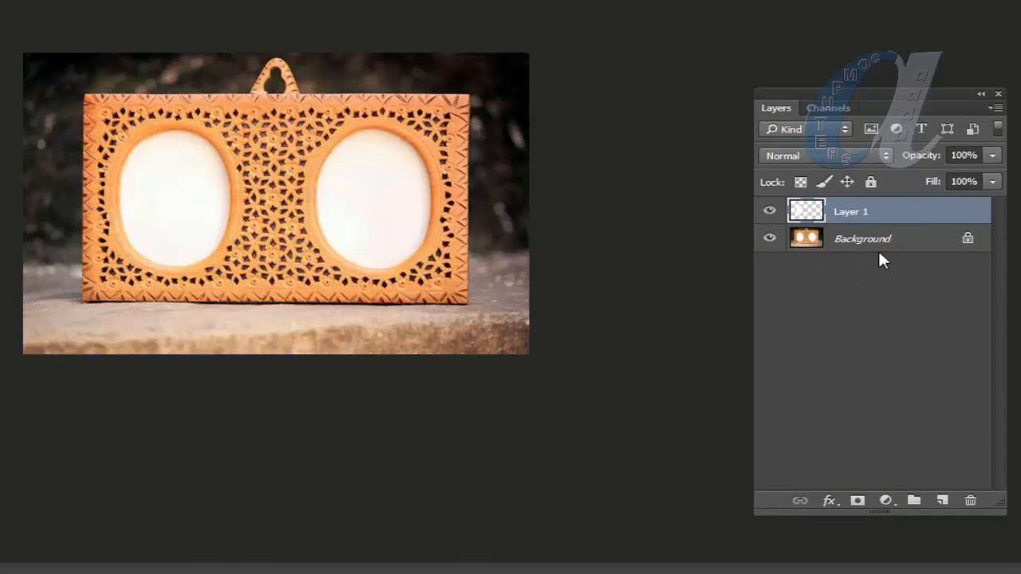
# - Select the wooden frame's right oval opening on the Background layer, including its upper edge, and copy it to a new layer
pyautogui.click(844, 241)
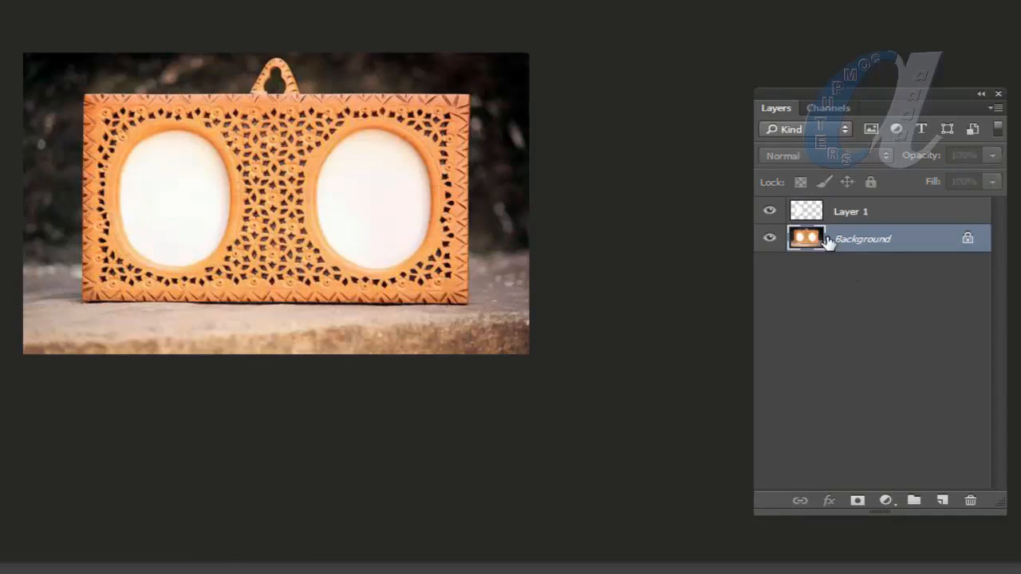
pyautogui.click(390, 216)
pyautogui.click(377, 141)
pyautogui.click(377, 136)
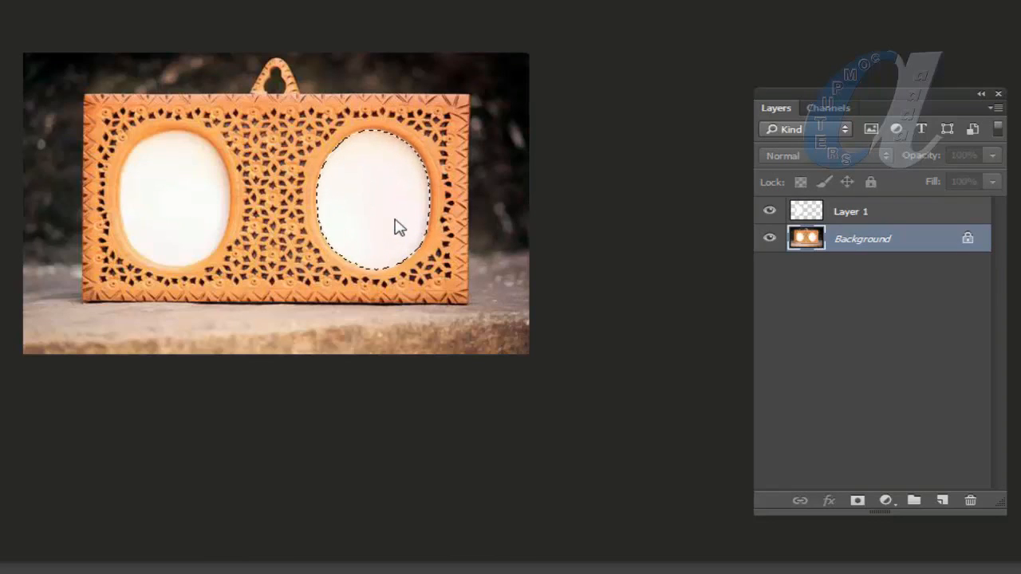
pyautogui.hotkey('ctrl', 'j')
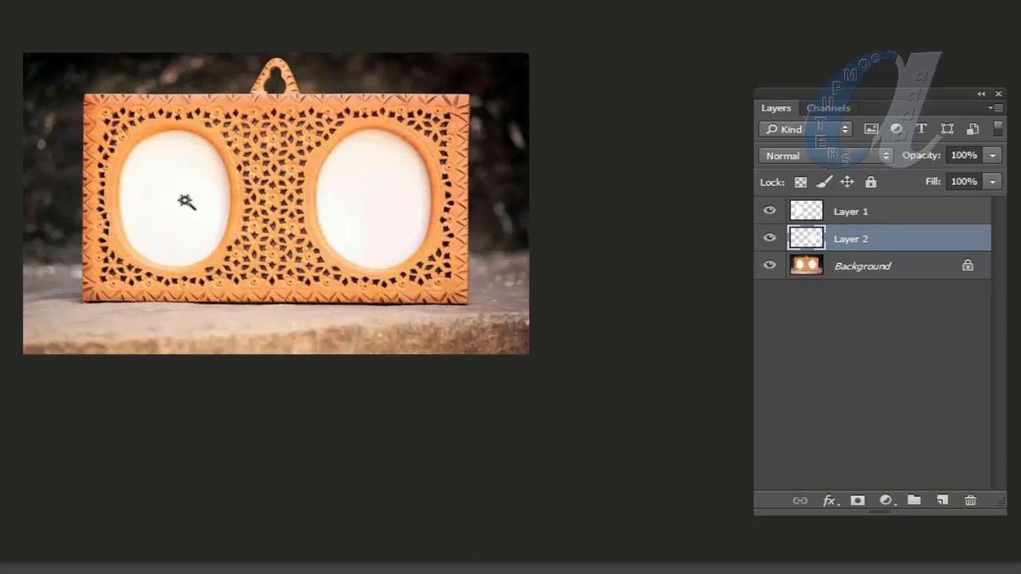
# - Rename Layer 2 as "right" and Layer 1 as "left", leaving the right layer selected
pyautogui.doubleClick(854, 241)
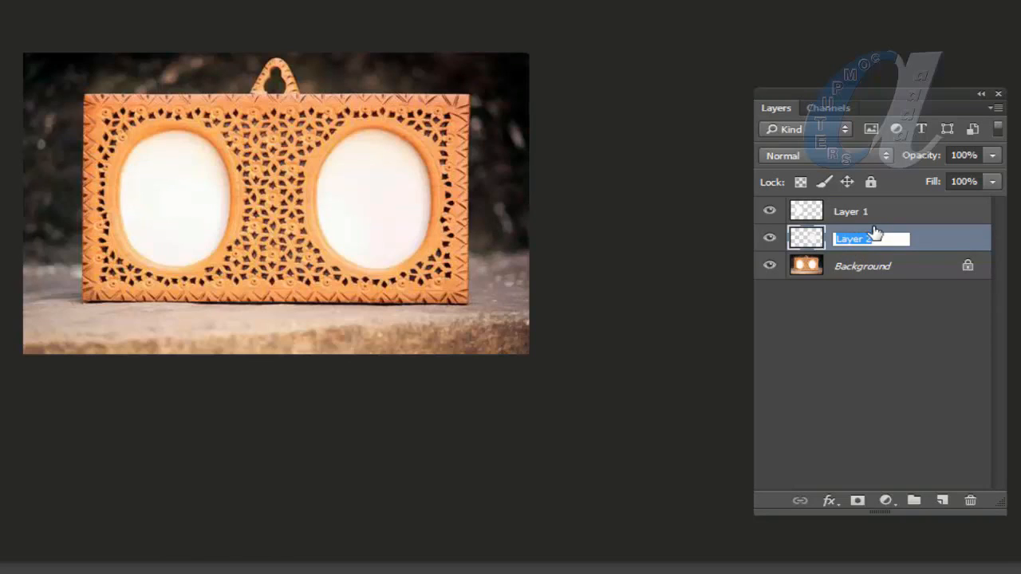
pyautogui.write('right')
pyautogui.press('Return')
pyautogui.doubleClick(864, 212)
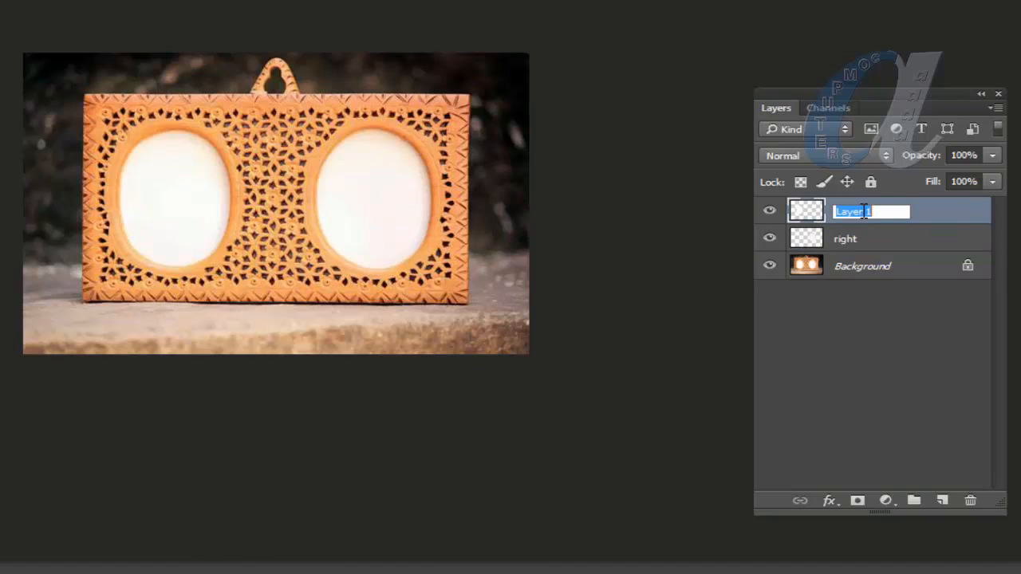
pyautogui.write('left')
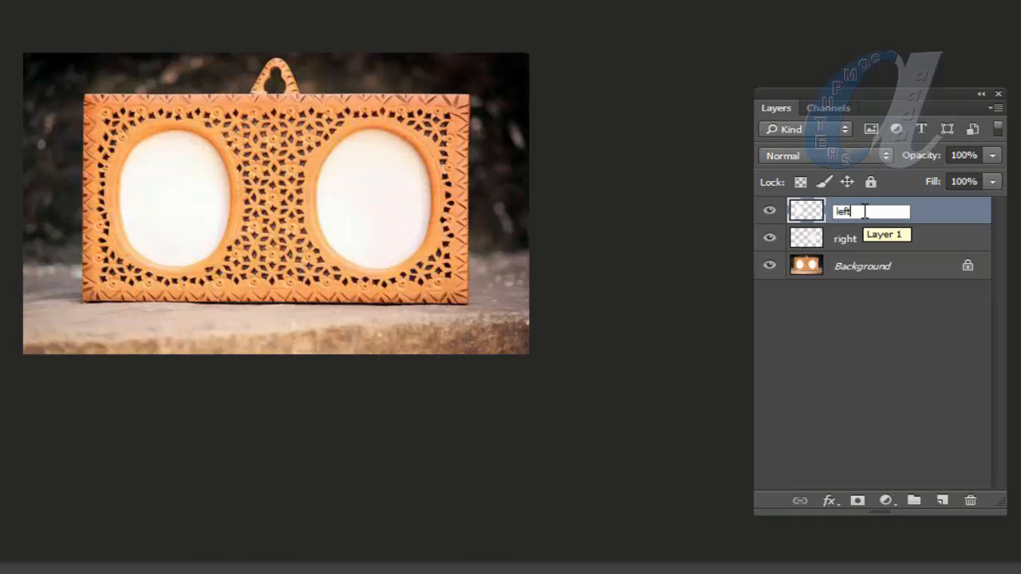
pyautogui.click(874, 250)
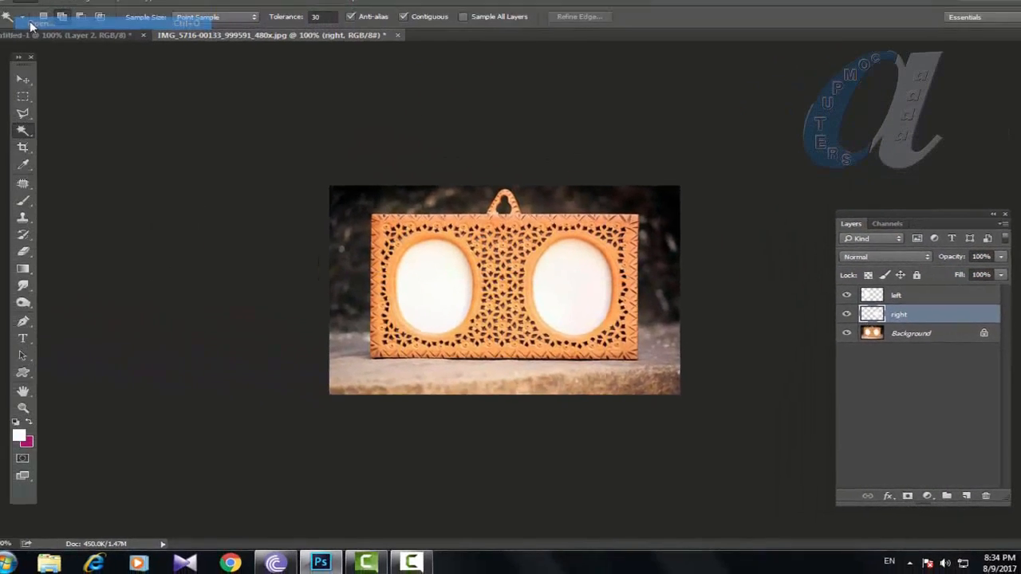
# - Open niveda-thomas-hd-wallpapers5 and Niveda-thomas-ninnu-kori-movie-images-18 together from the nivetha thomos folder on the Desktop
pyautogui.hotkey('ctrl', 'o')
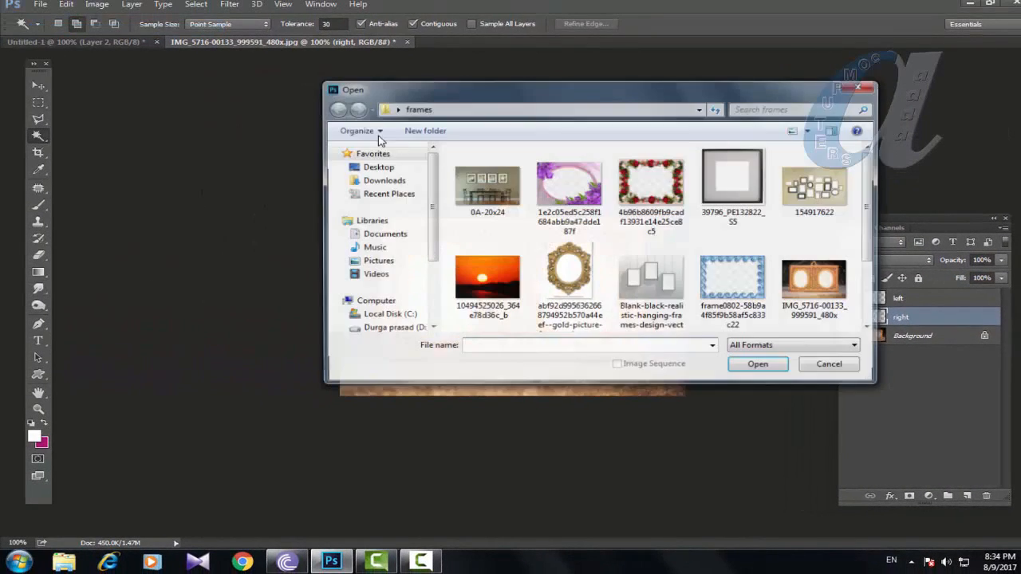
pyautogui.click(378, 168)
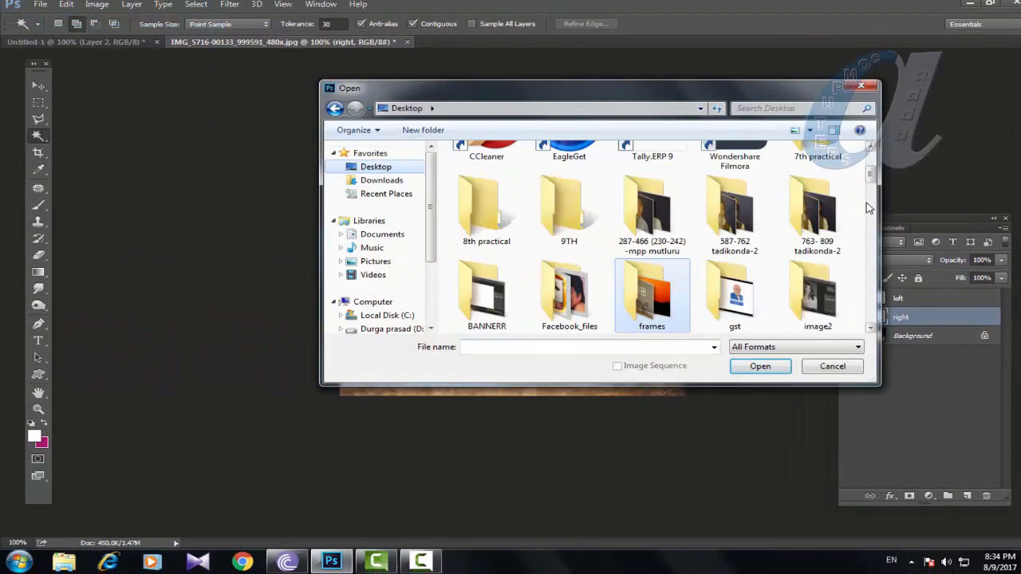
pyautogui.scroll(-5, 872, 180)
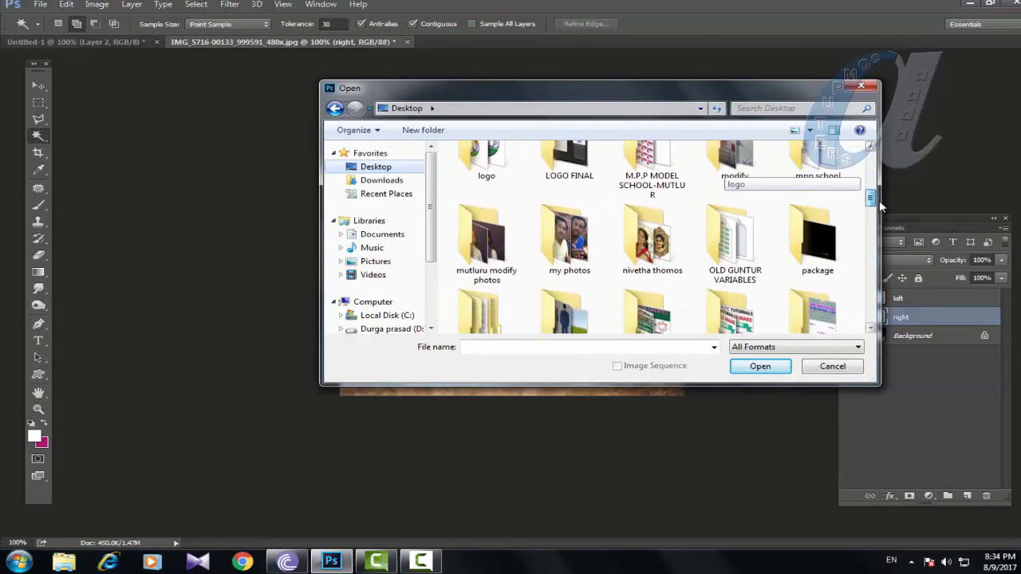
pyautogui.doubleClick(651, 254)
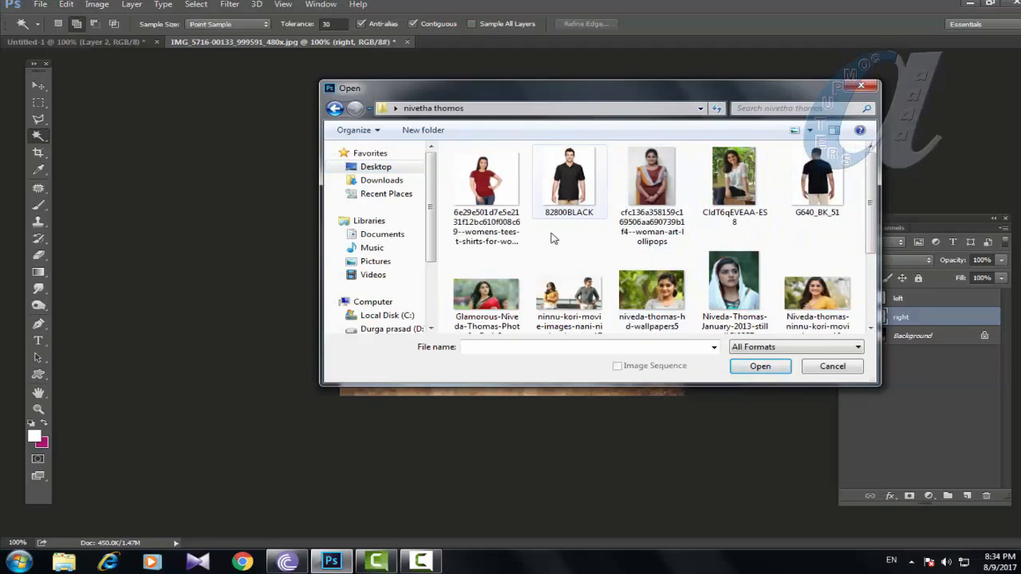
pyautogui.click(485, 188)
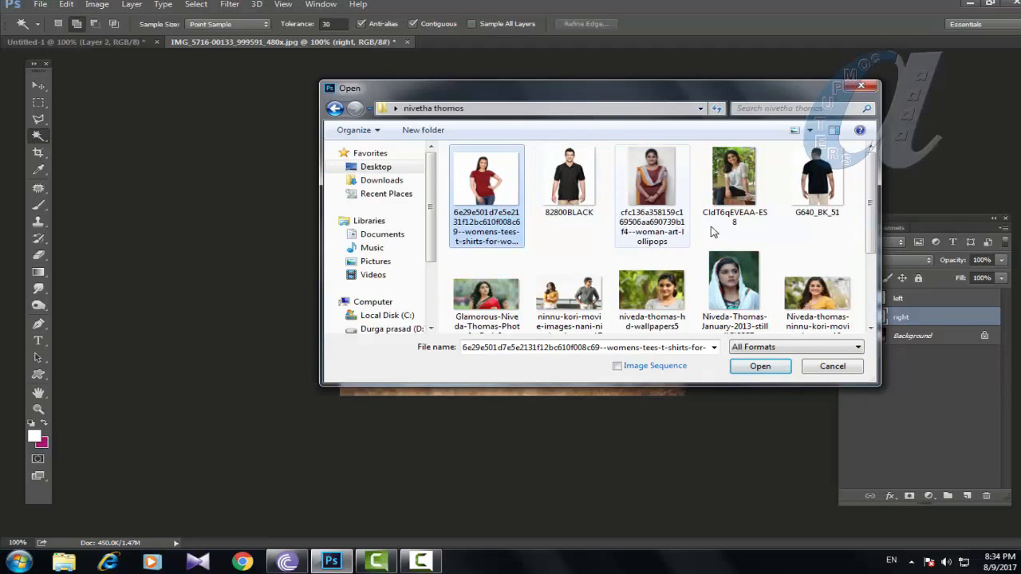
pyautogui.click(651, 289)
pyautogui.keyDown('ctrl'); pyautogui.click(817, 275); pyautogui.keyUp('ctrl')
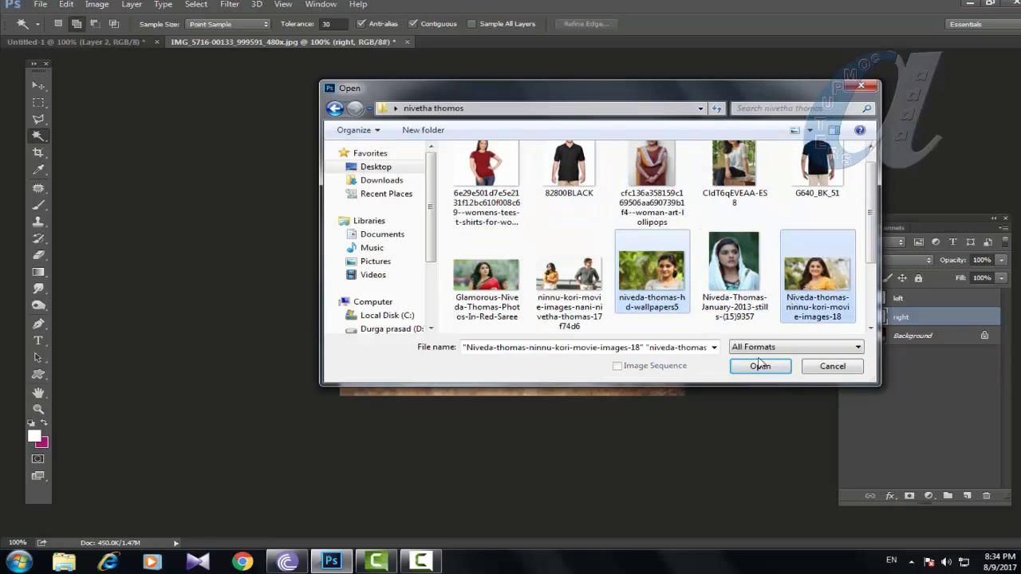
pyautogui.click(760, 367)
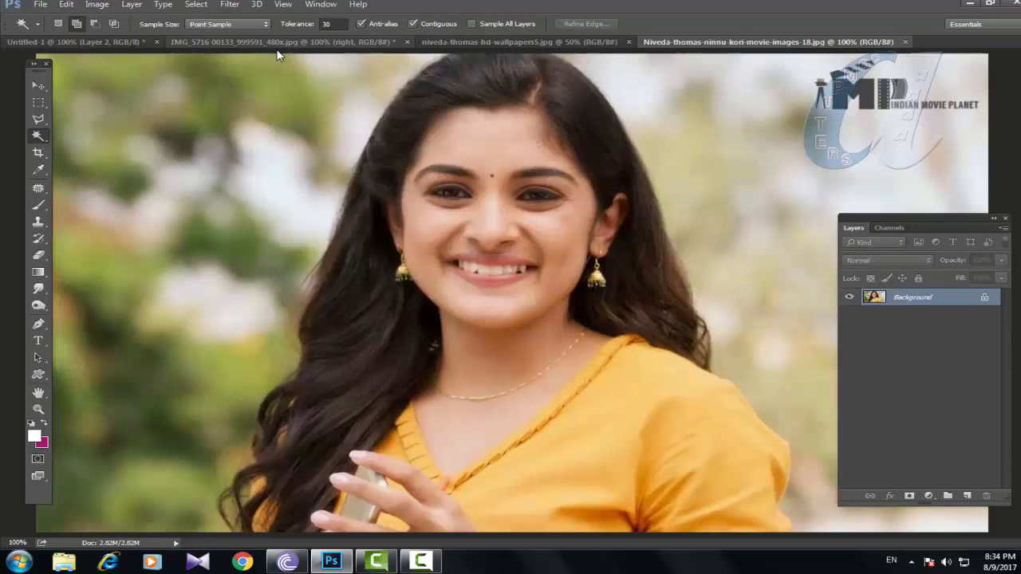
# - Float both portrait documents in their own windows and arrange them beside the wooden frame image
pyautogui.moveTo(485, 41); pyautogui.dragTo(502, 82)
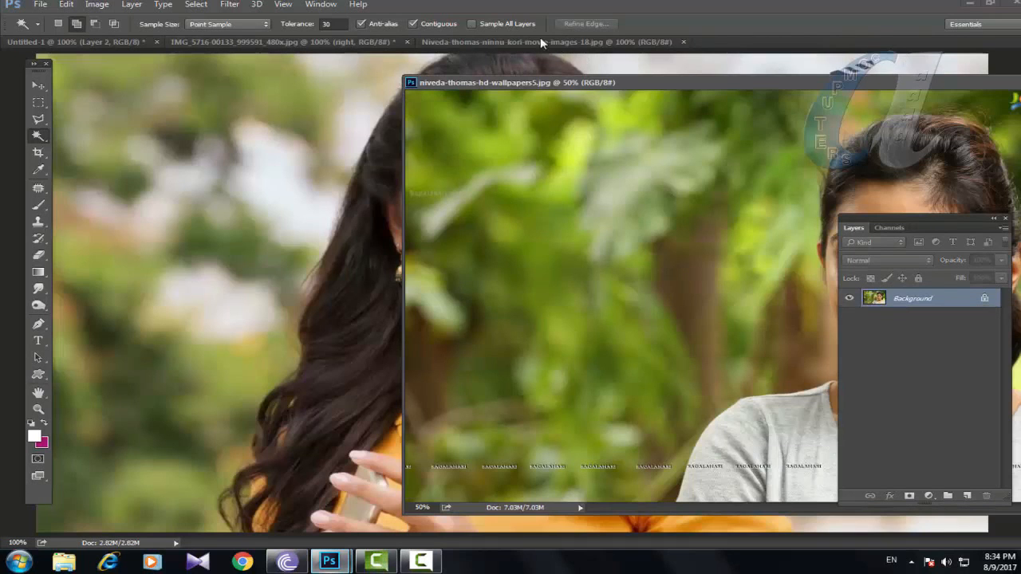
pyautogui.moveTo(540, 37); pyautogui.dragTo(493, 86)
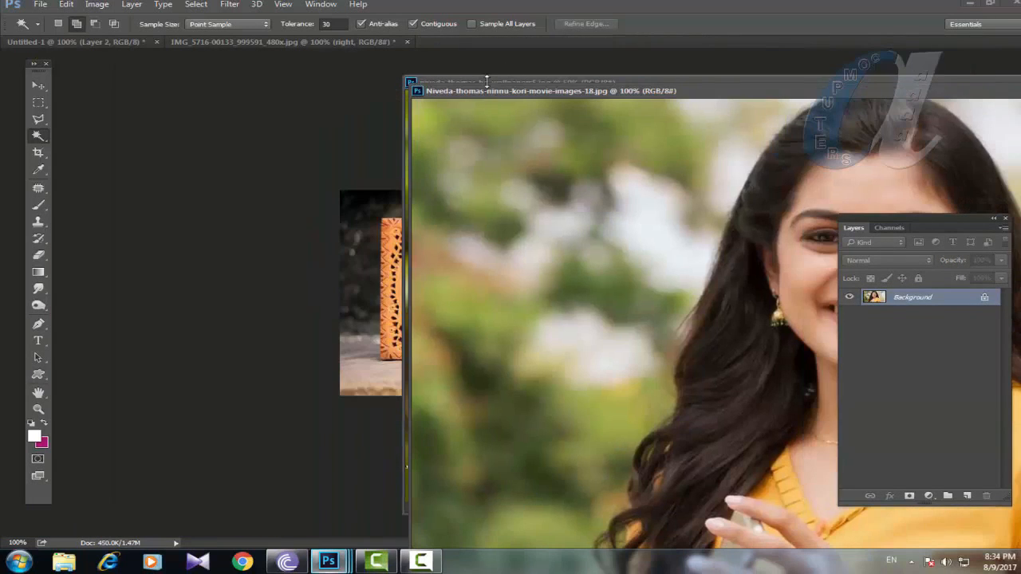
pyautogui.moveTo(620, 99); pyautogui.dragTo(177, 169)
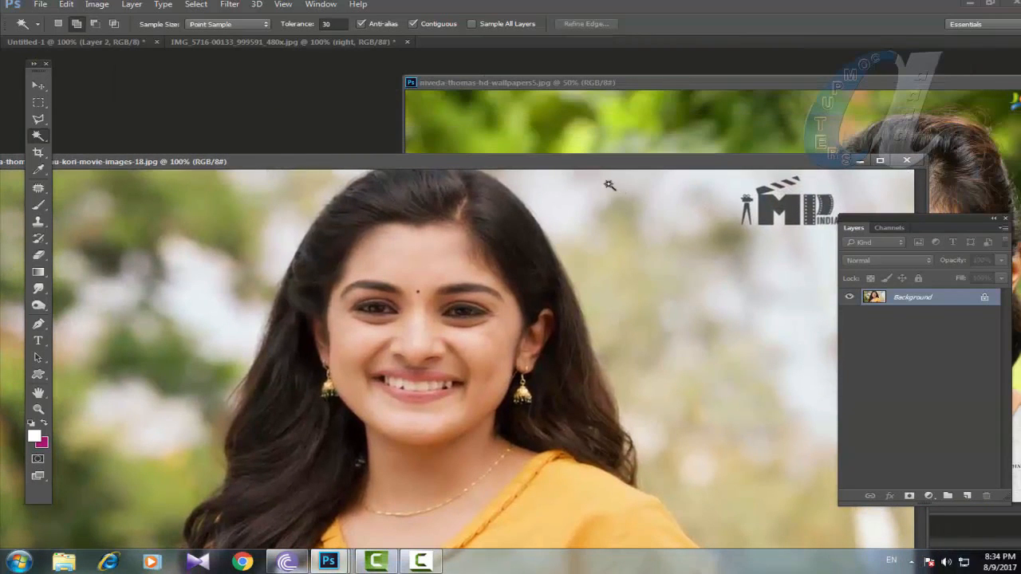
pyautogui.hotkey('ctrl', '-')
pyautogui.hotkey('ctrl', '-')
pyautogui.hotkey('ctrl', '-')
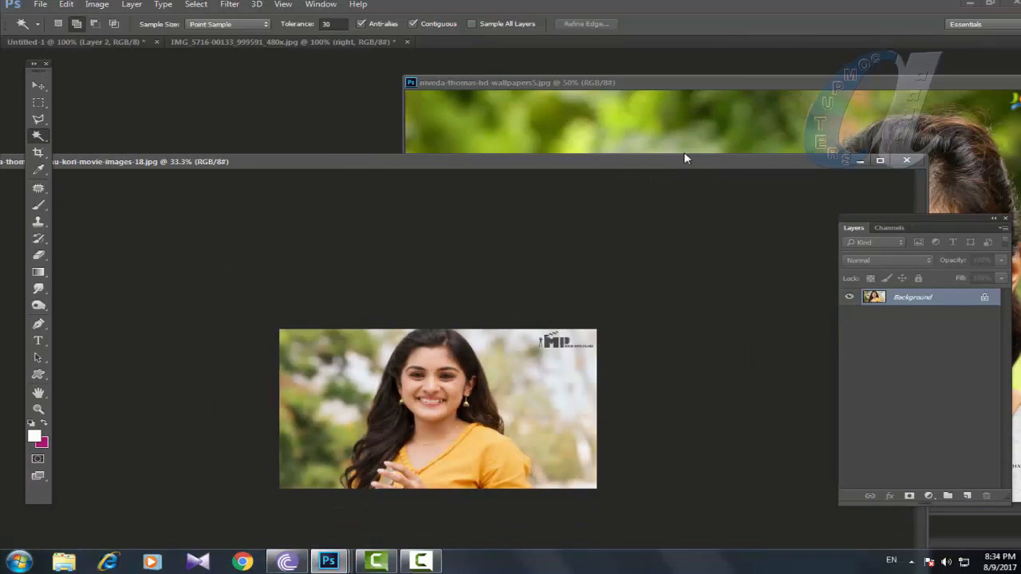
pyautogui.moveTo(927, 155); pyautogui.dragTo(348, 347)
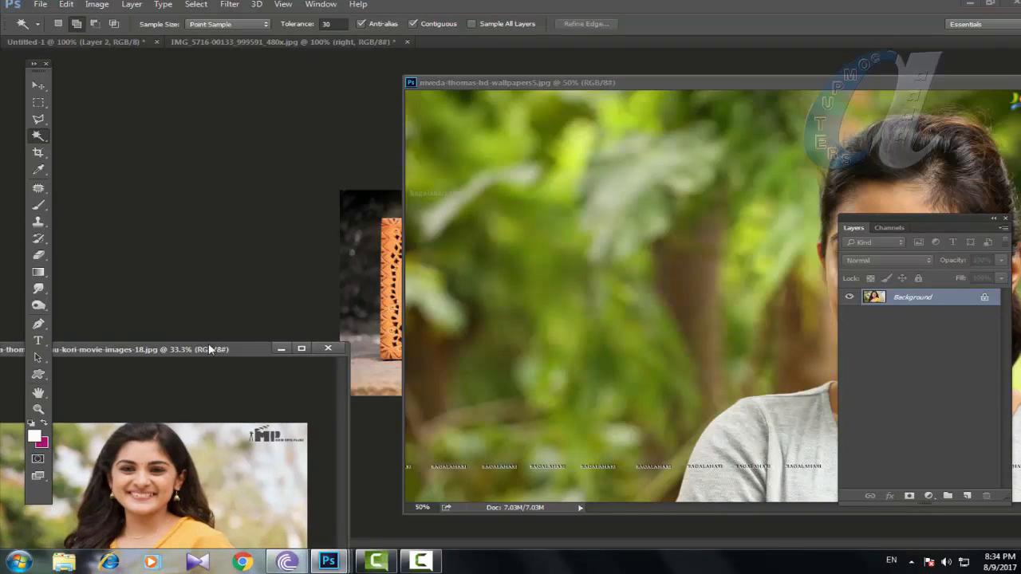
pyautogui.moveTo(197, 345); pyautogui.dragTo(213, 106)
pyautogui.moveTo(941, 89); pyautogui.dragTo(291, 167)
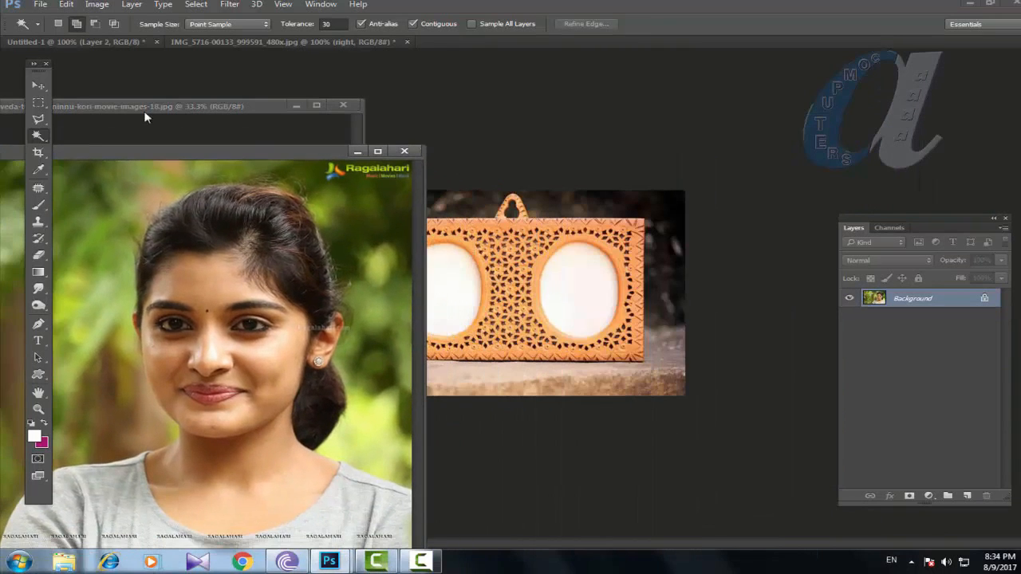
# - Copy the grey-shirt portrait into the wooden frame document with the Move tool and close the portrait's own document
pyautogui.click(39, 86)
pyautogui.moveTo(227, 317); pyautogui.dragTo(576, 316)
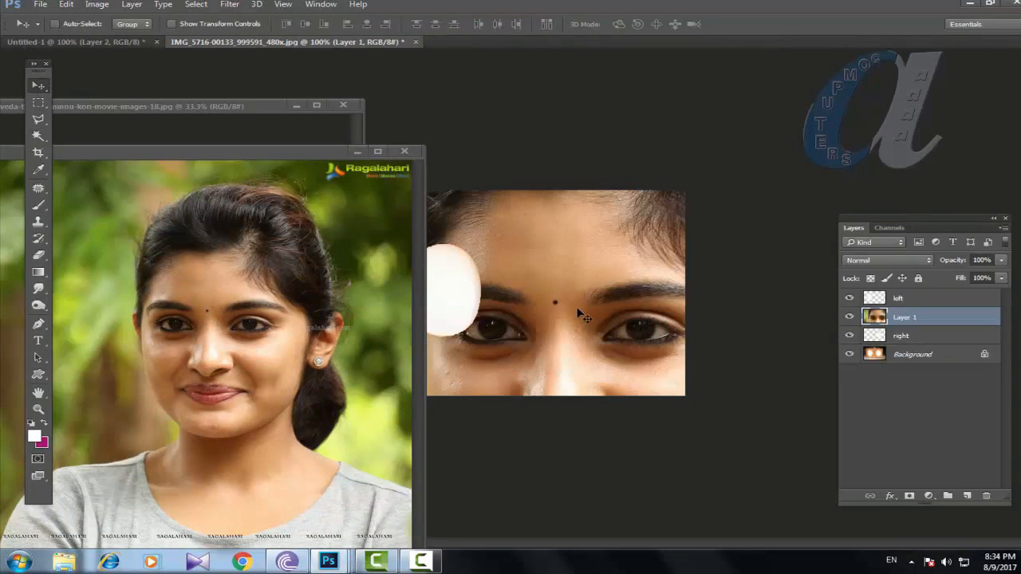
pyautogui.click(405, 152)
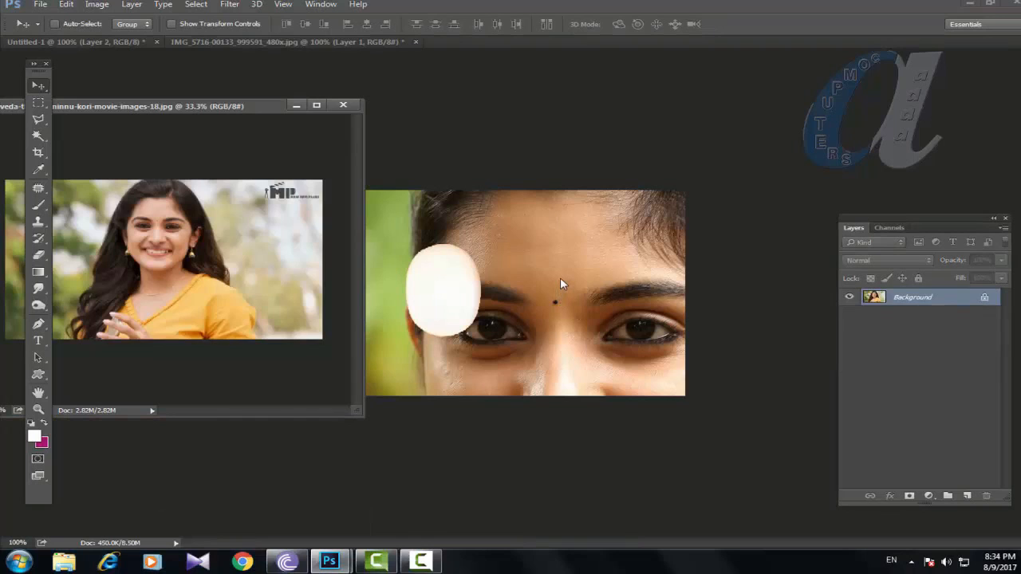
# - Scale the grey-shirt portrait to about 14% with Free Transform and position it over the frame's right oval opening
pyautogui.hotkey('ctrl', '-')
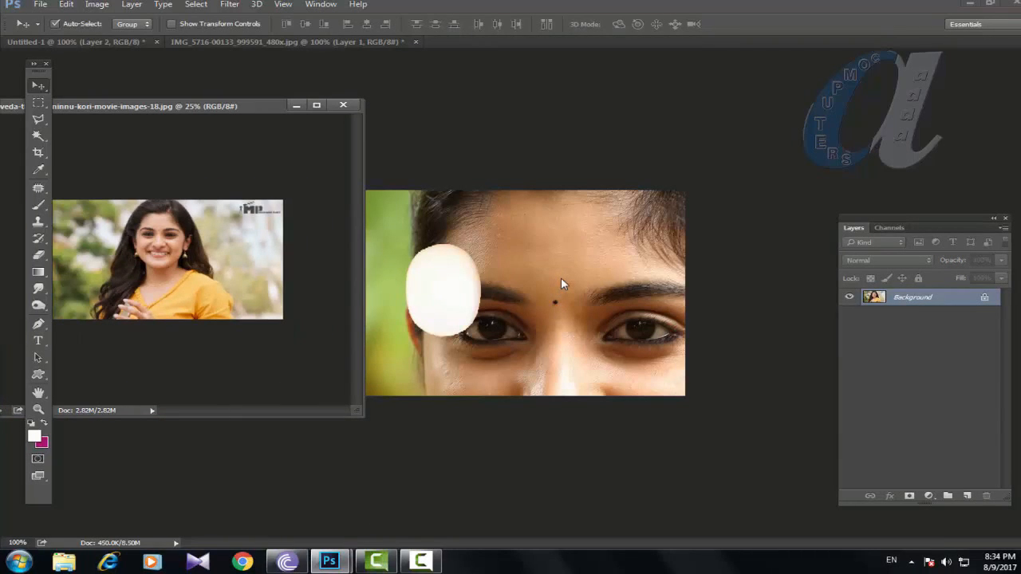
pyautogui.hotkey('ctrl', '-')
pyautogui.click(531, 239)
pyautogui.hotkey('ctrl', '-')
pyautogui.hotkey('ctrl', '-')
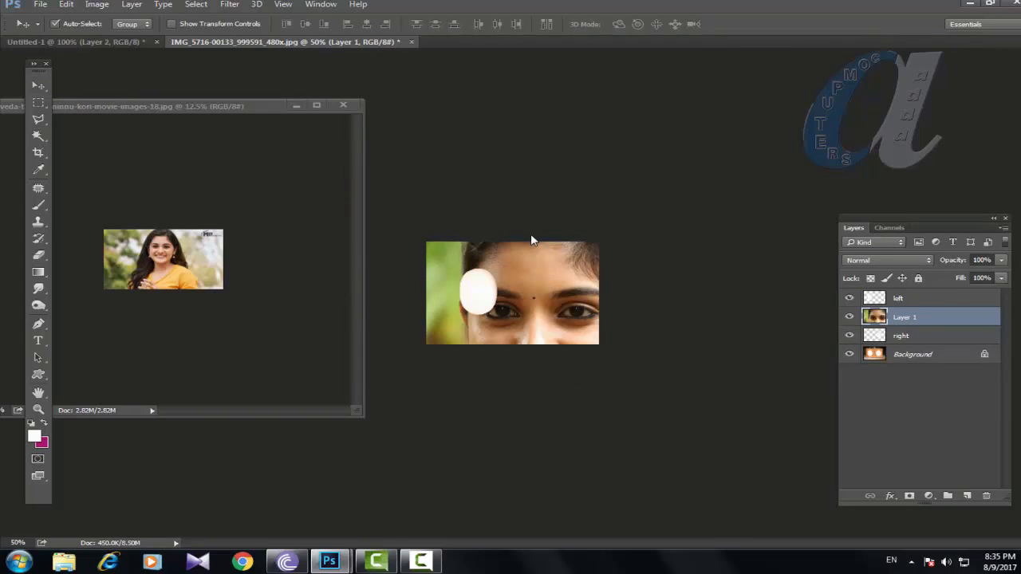
pyautogui.hotkey('ctrl', 't')
pyautogui.moveTo(738, 146); pyautogui.dragTo(559, 281)
pyautogui.hotkey('ctrl', '+')
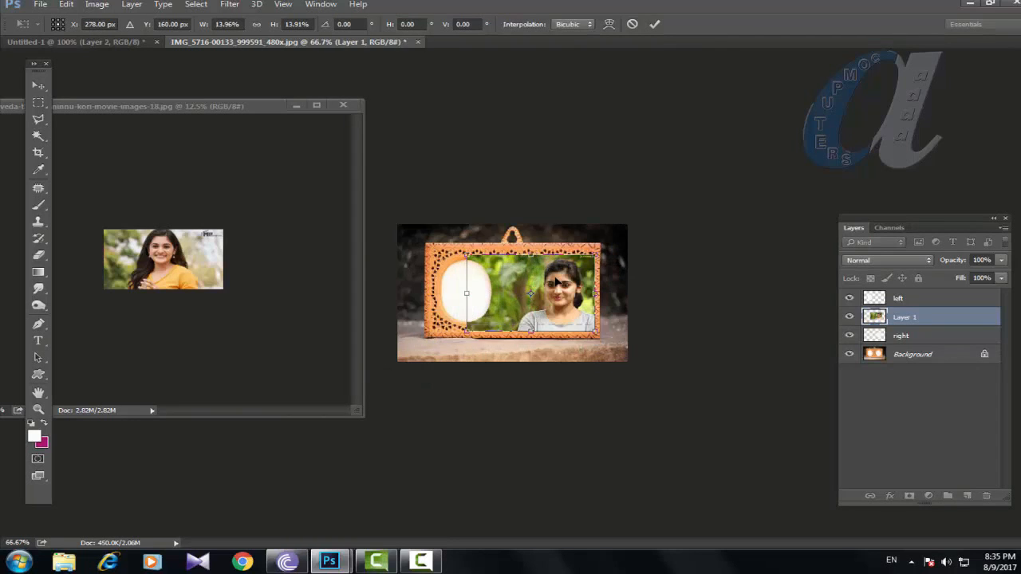
pyautogui.hotkey('ctrl', '+')
pyautogui.hotkey('ctrl', '+')
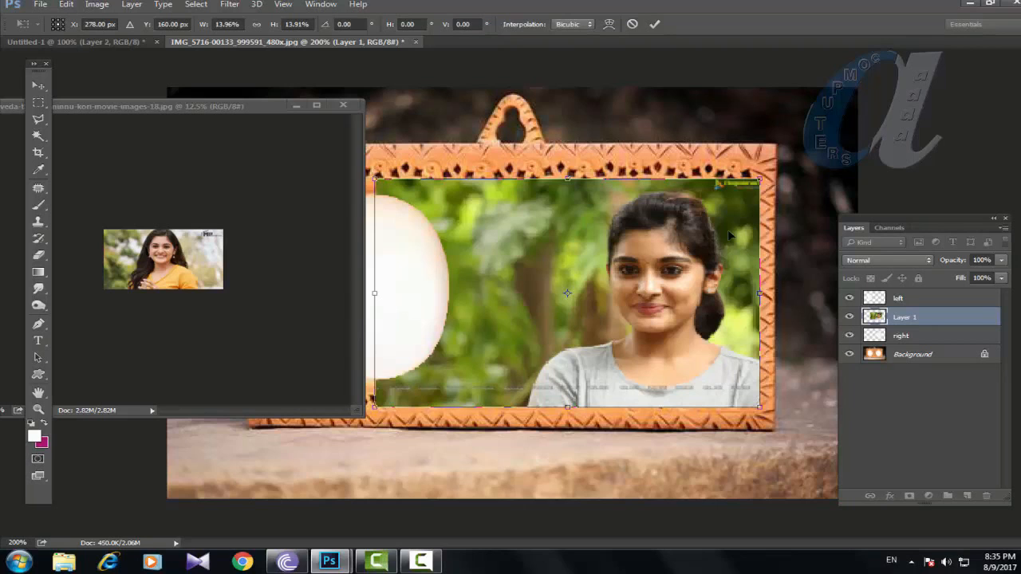
pyautogui.moveTo(709, 249); pyautogui.dragTo(691, 243)
pyautogui.press('Return')
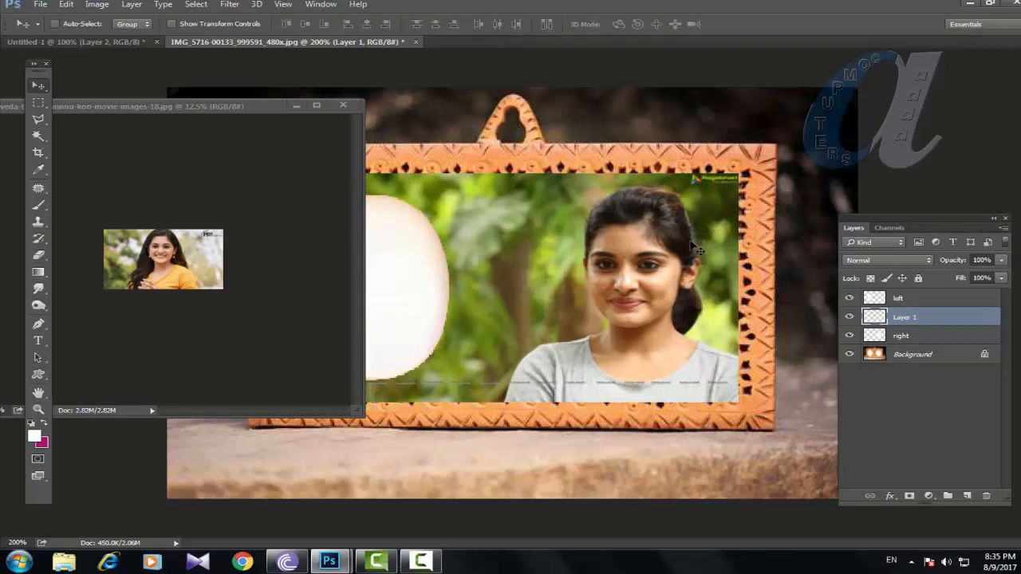
# - Copy the yellow-top portrait into the wooden frame document and close the portrait's own document
pyautogui.click(143, 256)
pyautogui.hotkey('ctrl', '+')
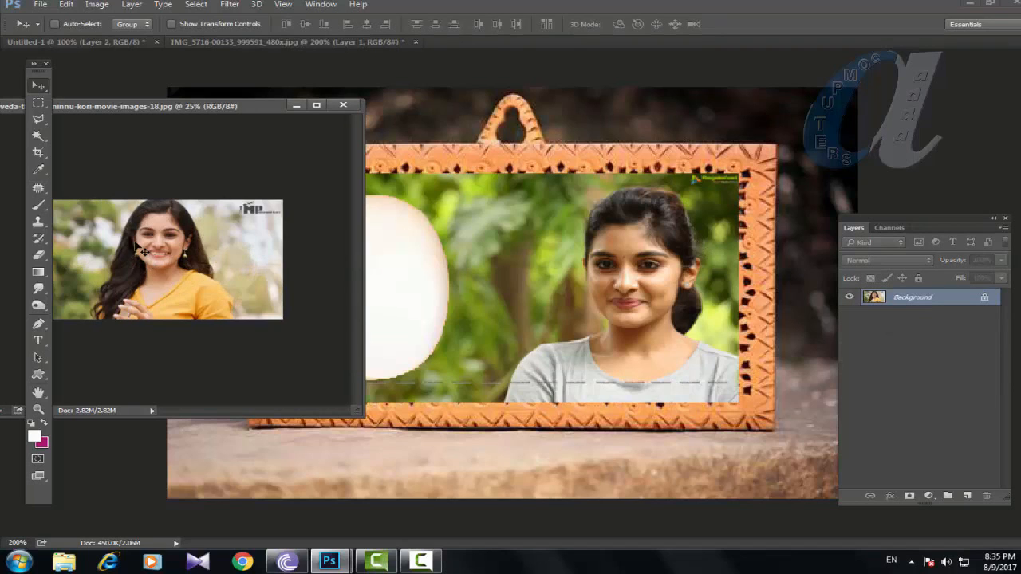
pyautogui.moveTo(168, 274); pyautogui.dragTo(458, 276)
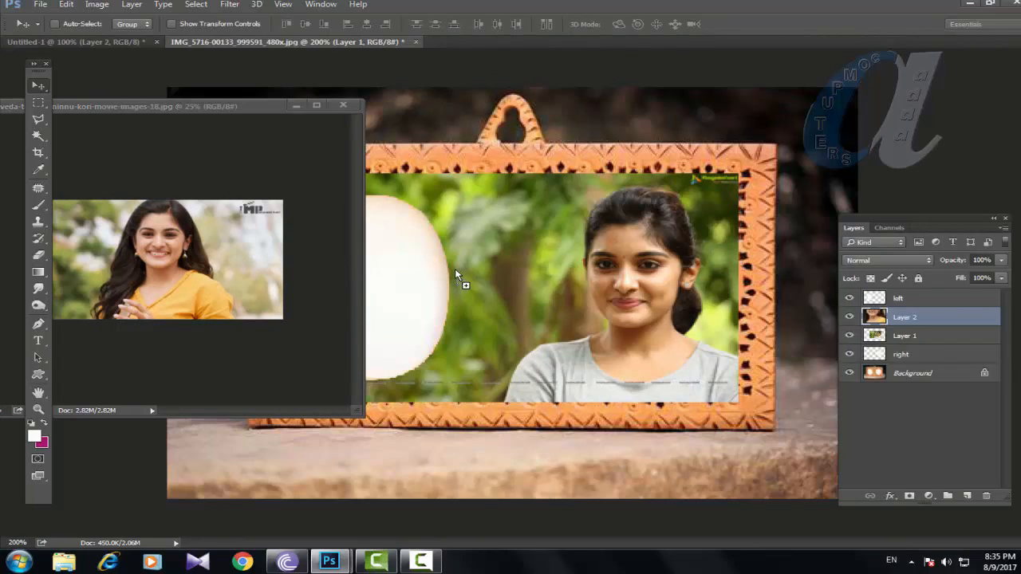
pyautogui.click(343, 105)
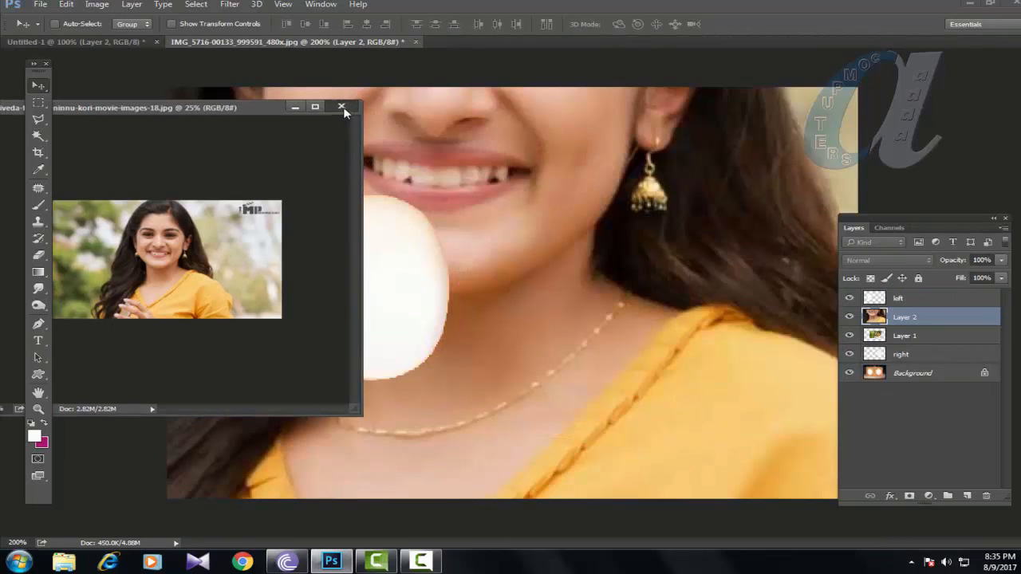
# - Scale the yellow-top portrait to about 22.6% with Free Transform and position it over the frame's left oval opening
pyautogui.hotkey('ctrl', '-')
pyautogui.hotkey('ctrl', '-')
pyautogui.hotkey('ctrl', '-')
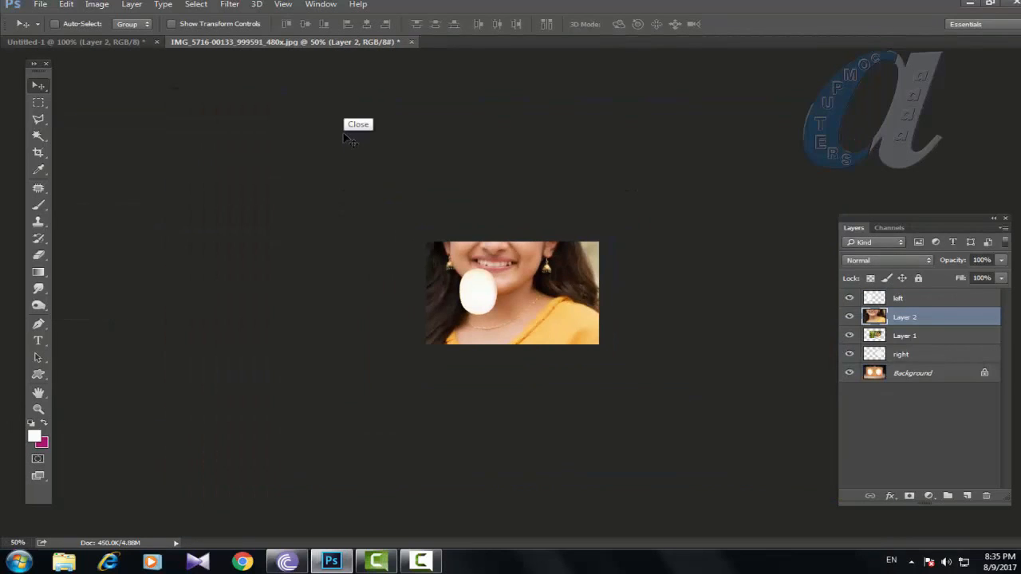
pyautogui.hotkey('ctrl', 't')
pyautogui.moveTo(742, 156); pyautogui.dragTo(501, 295)
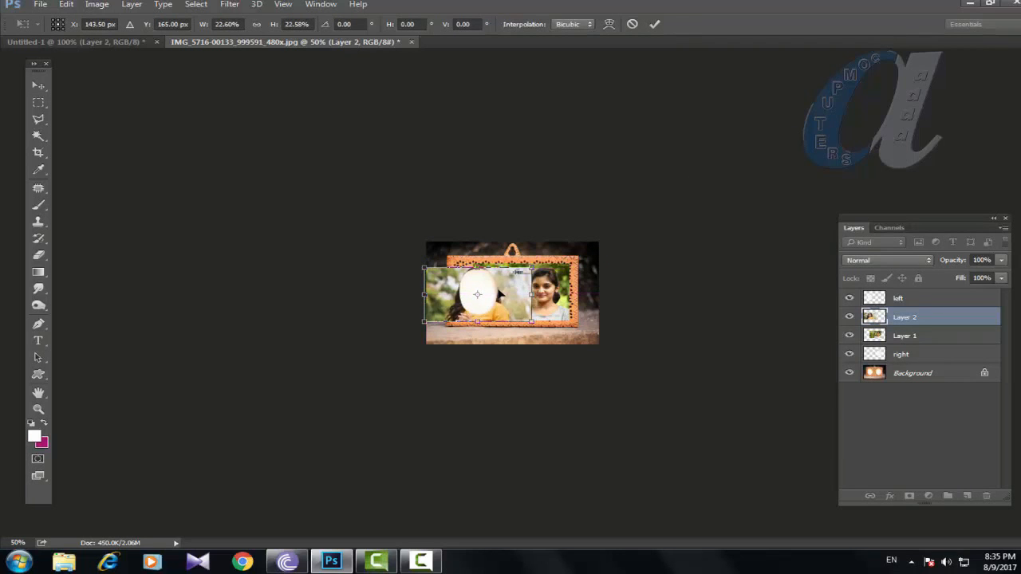
pyautogui.press('Return')
pyautogui.hotkey('ctrl', '+')
pyautogui.hotkey('ctrl', '+')
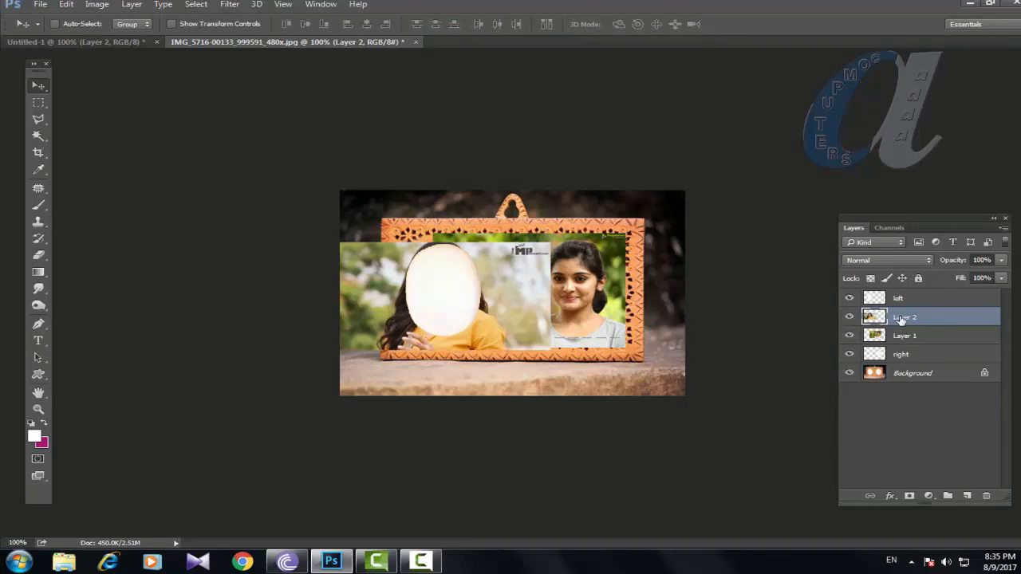
# - Move the yellow-top portrait's layer above the left layer and adjust the photo's position over the left oval
pyautogui.moveTo(901, 311); pyautogui.dragTo(908, 293)
pyautogui.rightClick(448, 292)
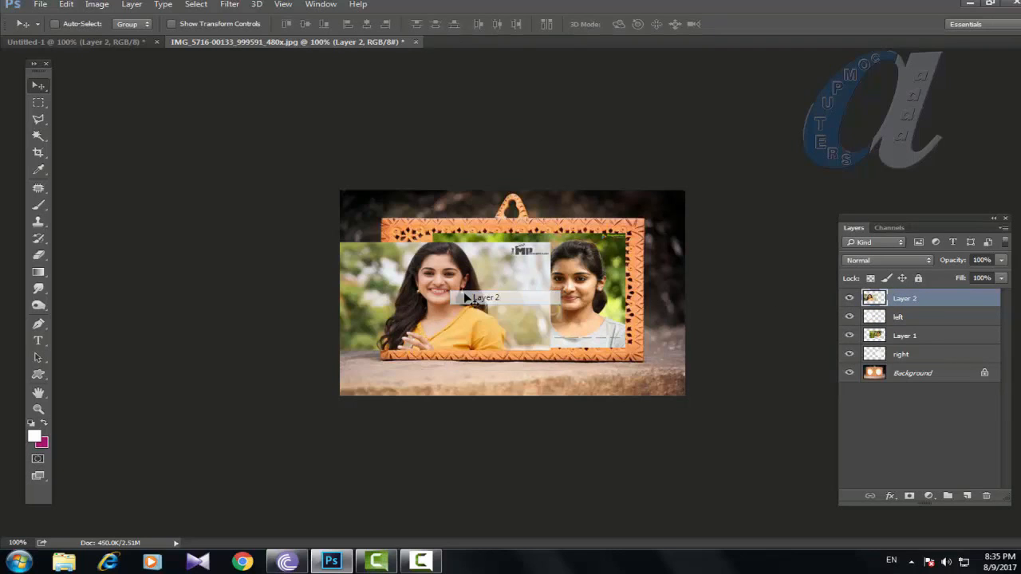
pyautogui.click(465, 296)
pyautogui.moveTo(465, 296); pyautogui.dragTo(455, 290)
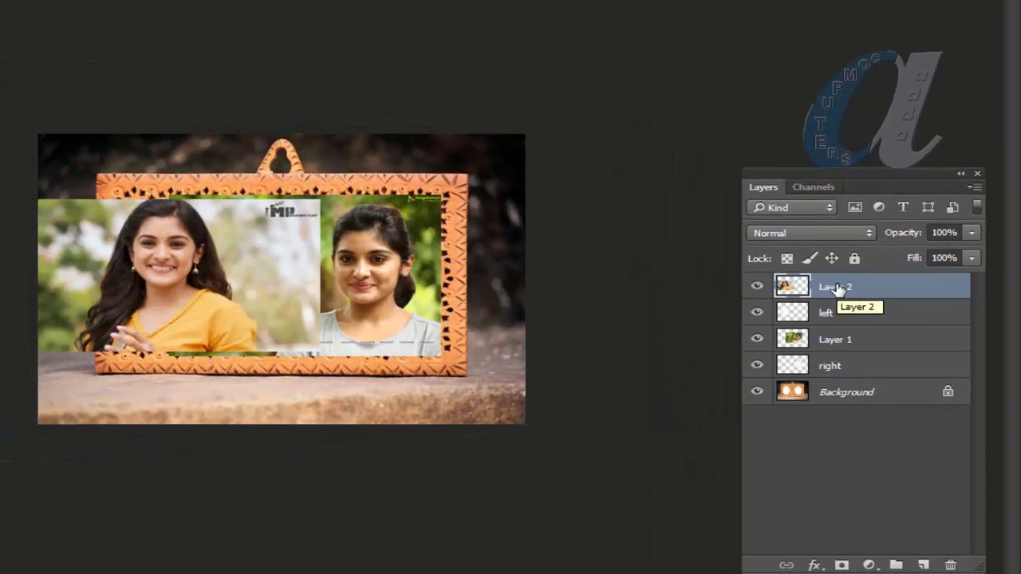
# - Clip Layer 2 to the left layer with a clipping mask and reposition the portrait to centre the face in the oval
pyautogui.rightClick(837, 288)
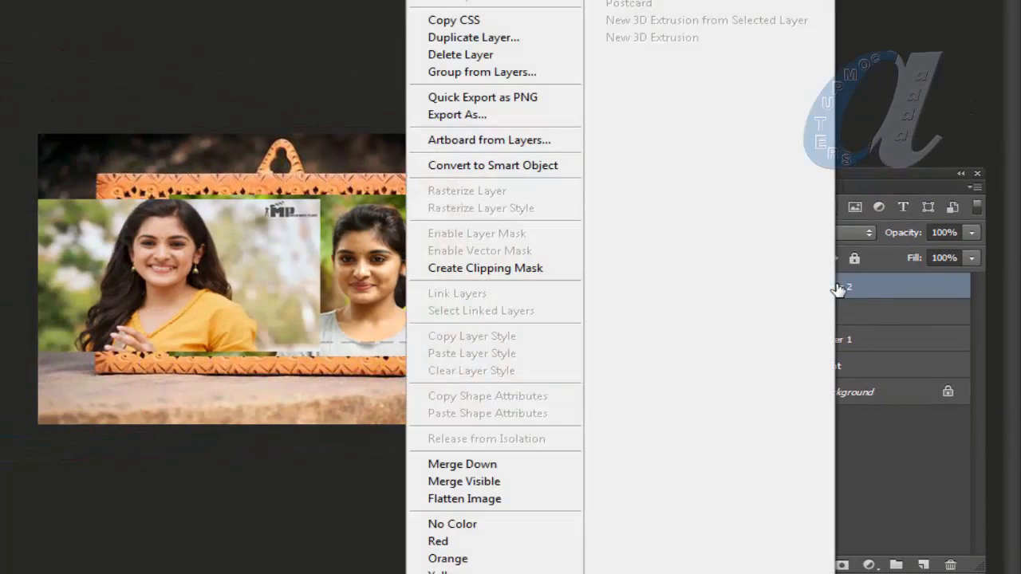
pyautogui.click(519, 270)
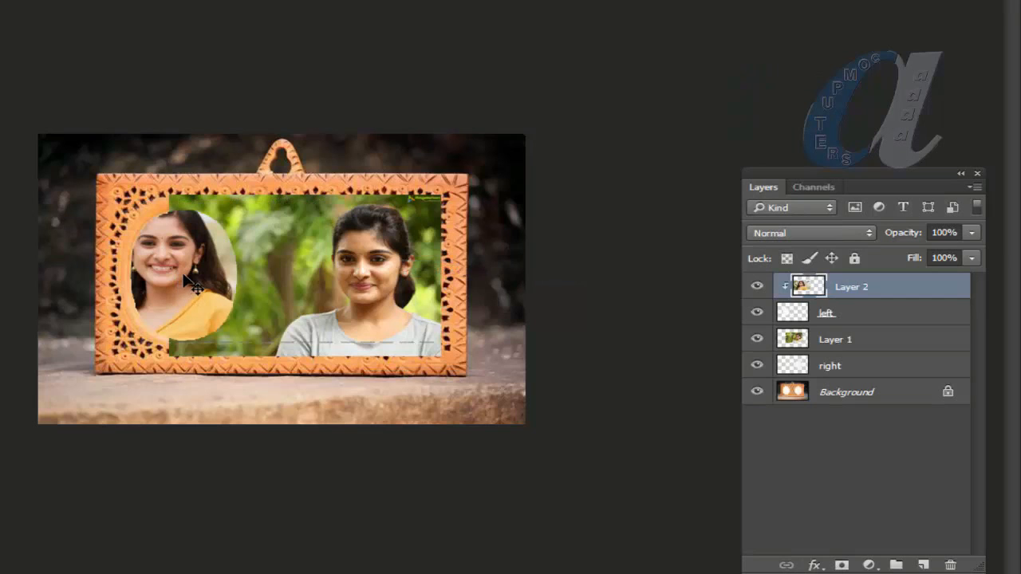
pyautogui.moveTo(189, 279); pyautogui.dragTo(195, 277)
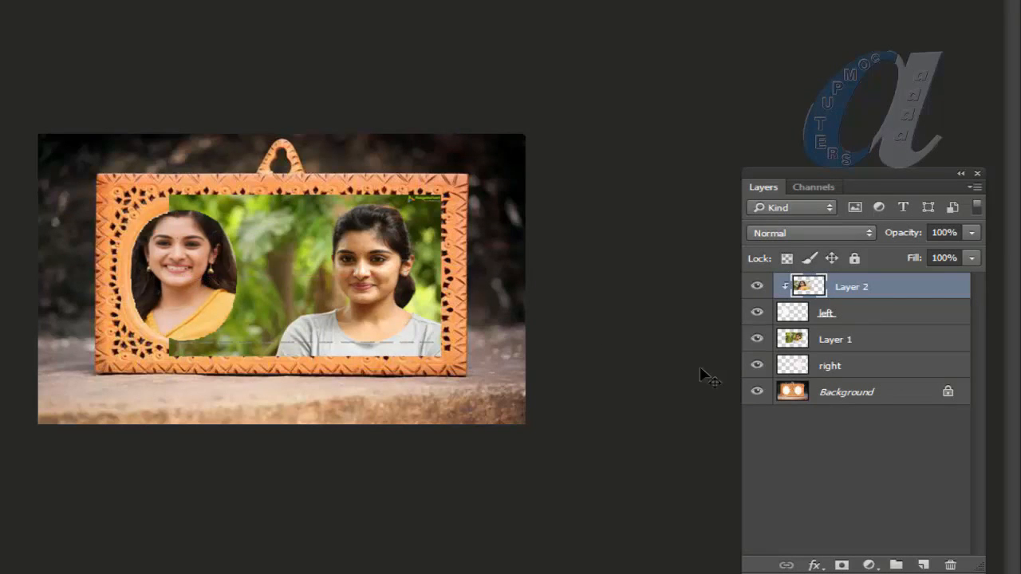
# - Clip Layer 1 with the grey-top portrait to the right layer using a clipping mask
pyautogui.click(851, 344)
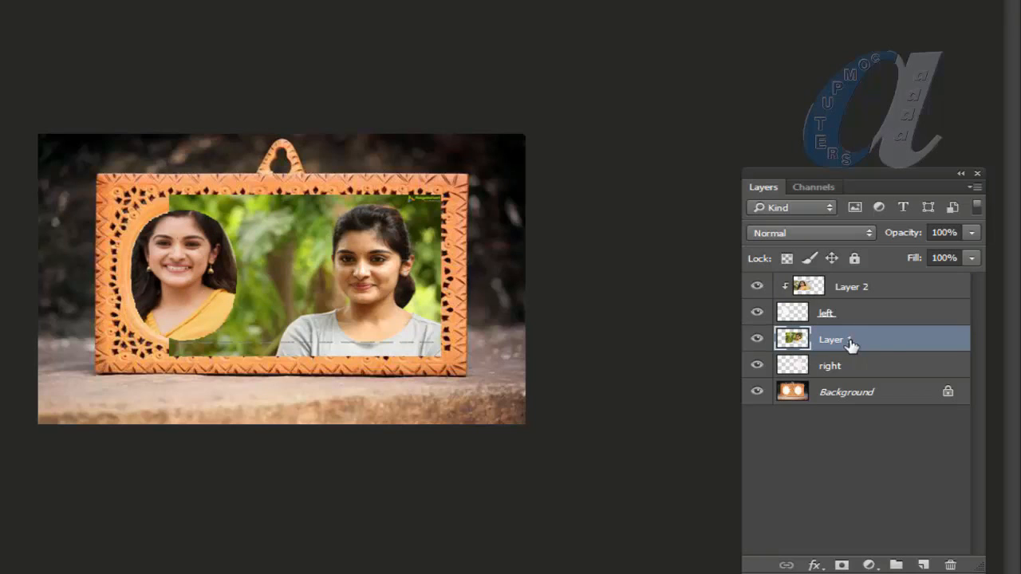
pyautogui.hotkey('ctrl', 'alt', 'g')
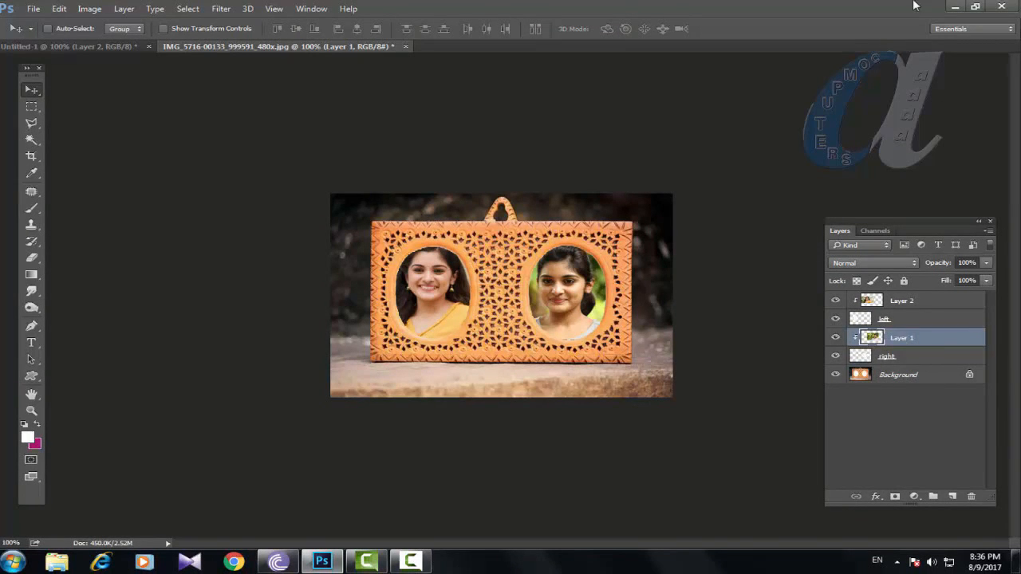
pyautogui.click(32, 9)
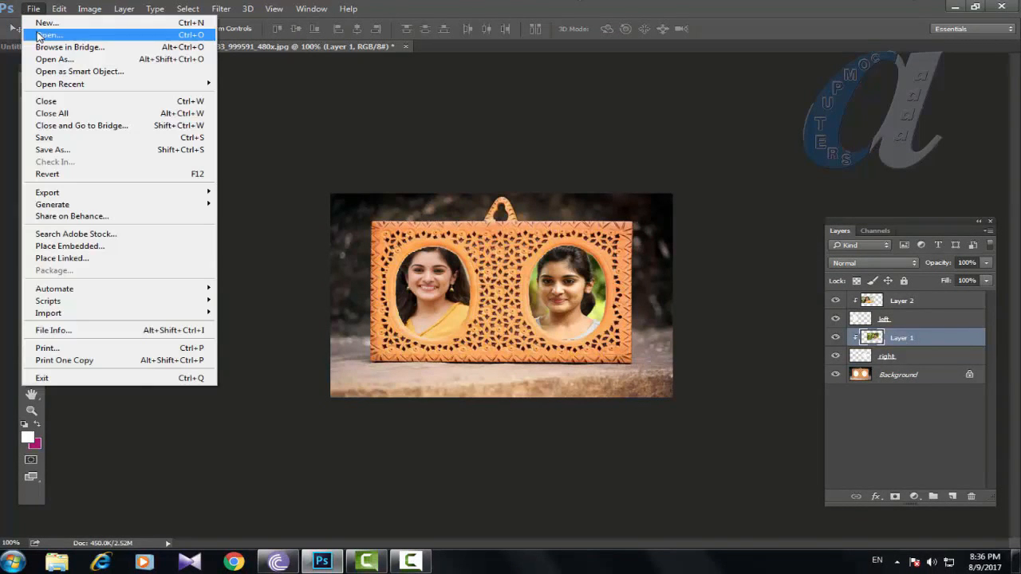
pyautogui.click(40, 33)
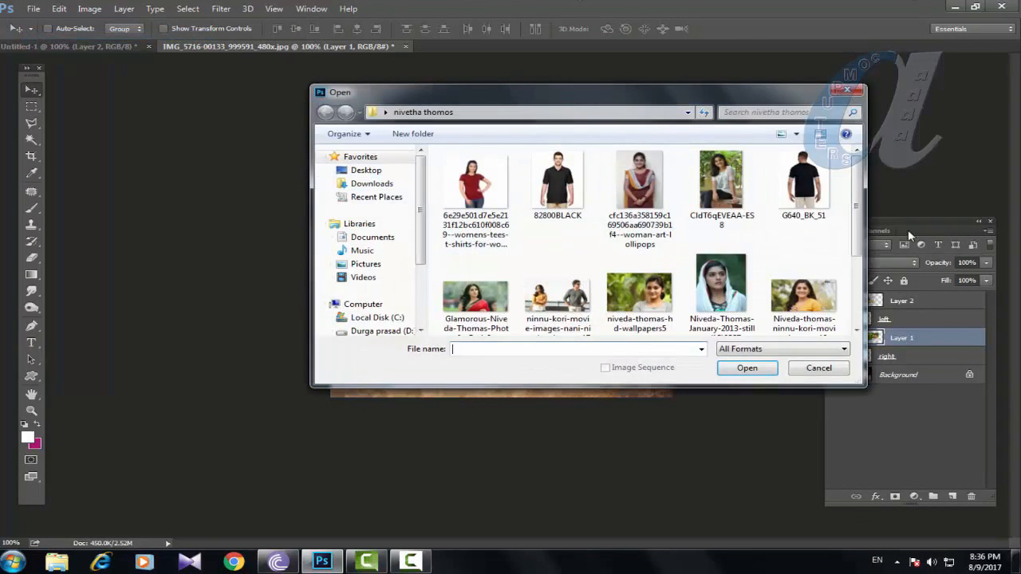
pyautogui.moveTo(857, 201); pyautogui.dragTo(859, 273)
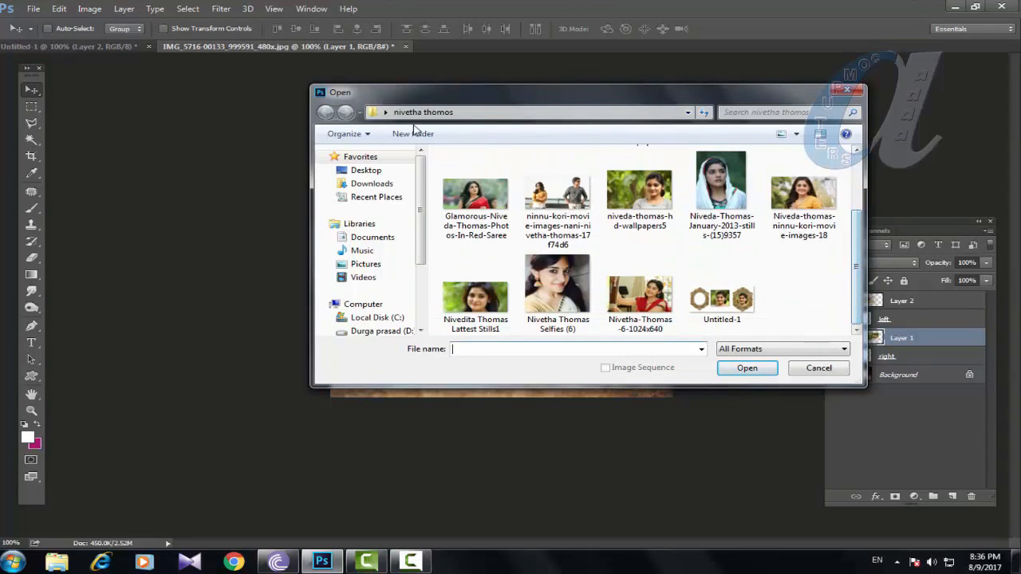
pyautogui.click(366, 172)
pyautogui.moveTo(858, 201); pyautogui.dragTo(857, 192)
pyautogui.doubleClick(640, 206)
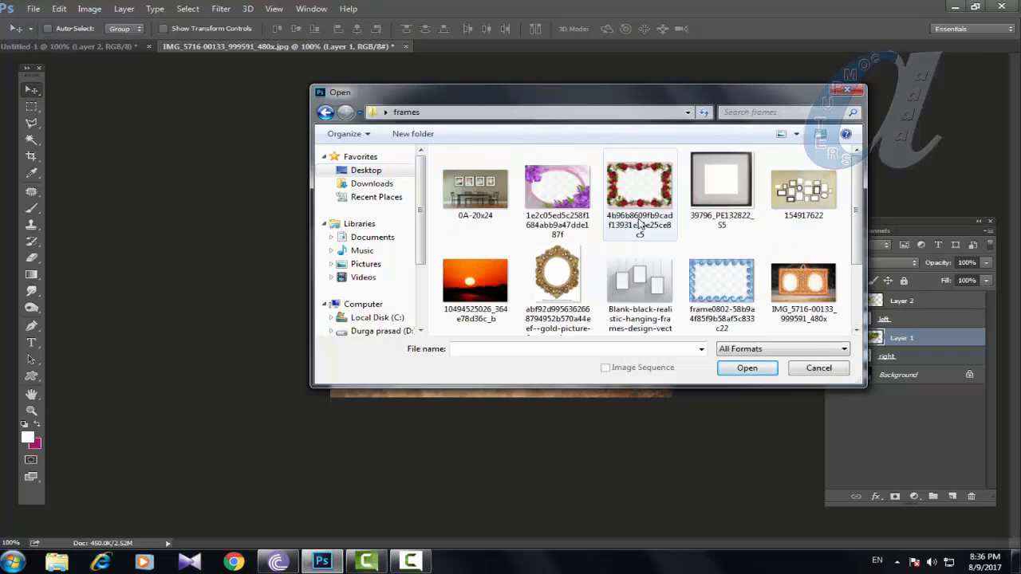
pyautogui.click(478, 287)
pyautogui.click(747, 368)
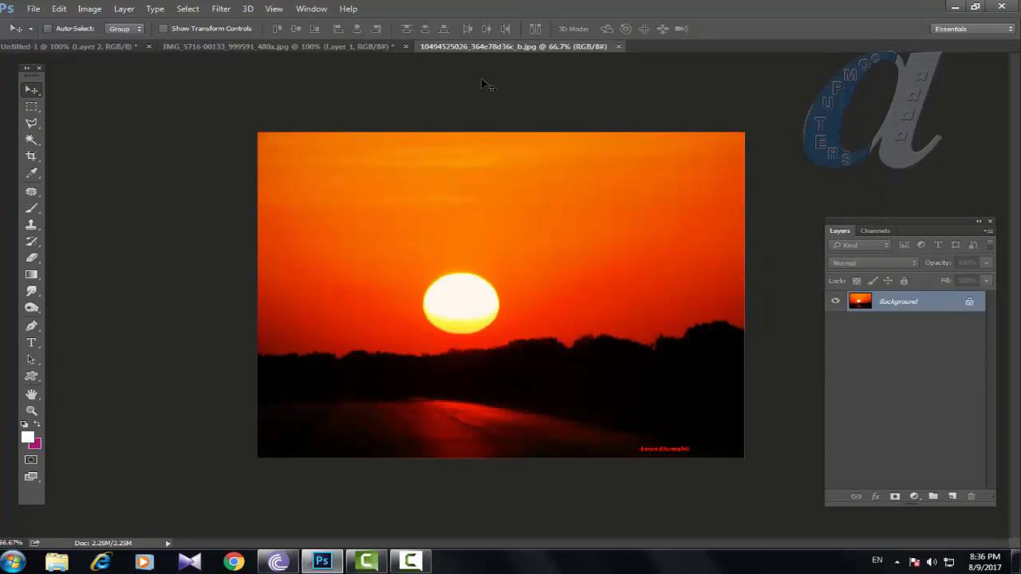
pyautogui.moveTo(484, 47); pyautogui.dragTo(479, 72)
pyautogui.moveTo(635, 76); pyautogui.dragTo(502, 101)
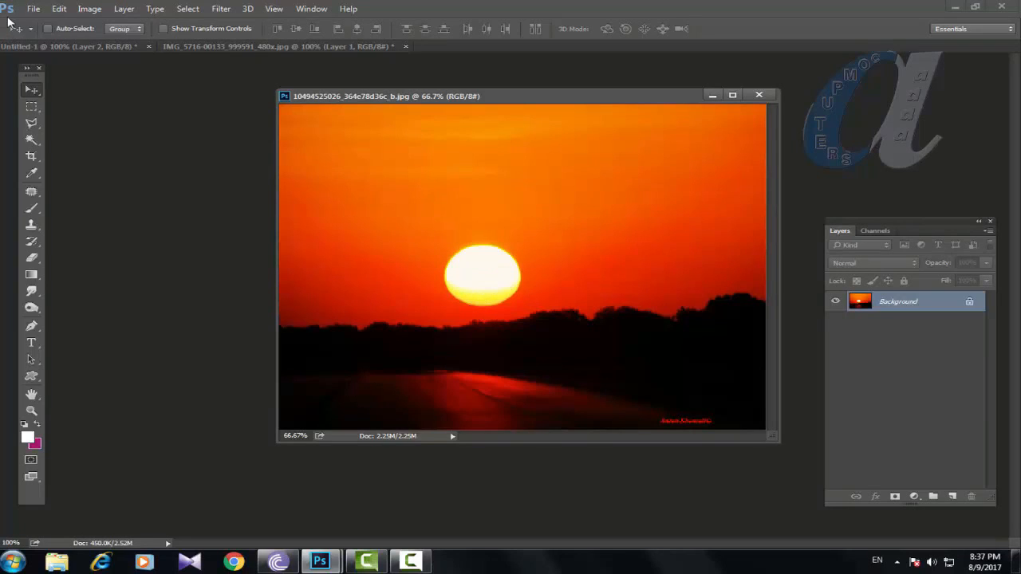
# - Select the sun with the Magic Wand, copy it to a new layer, and check the cut-out with the Background briefly hidden
pyautogui.click(31, 140)
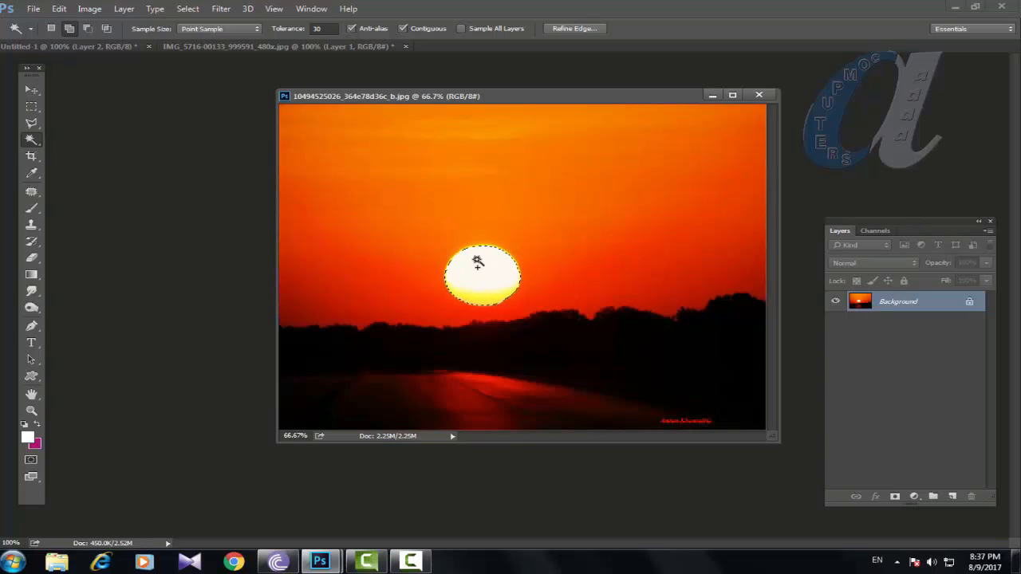
pyautogui.hotkey('ctrl', 'j')
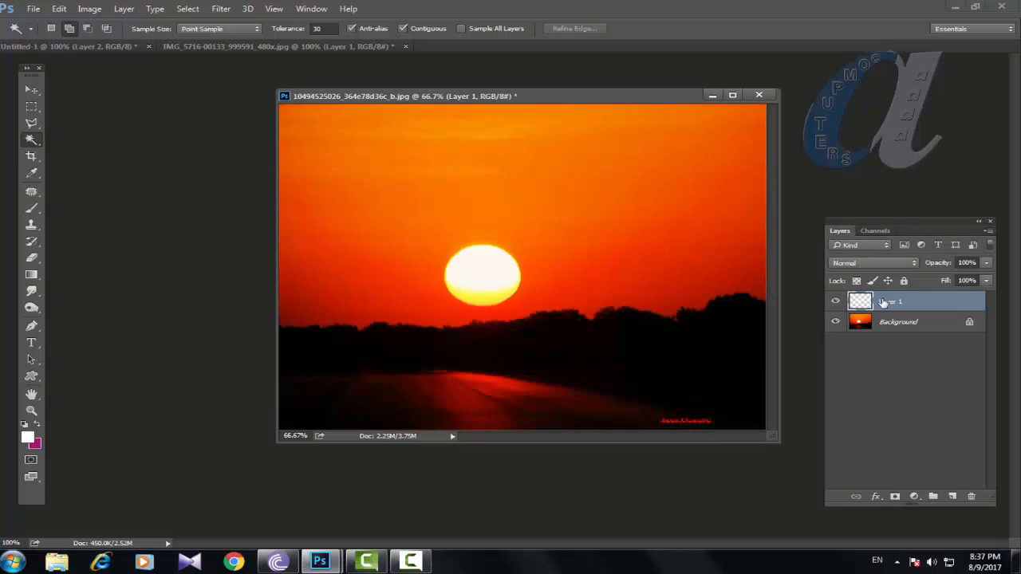
pyautogui.click(836, 322)
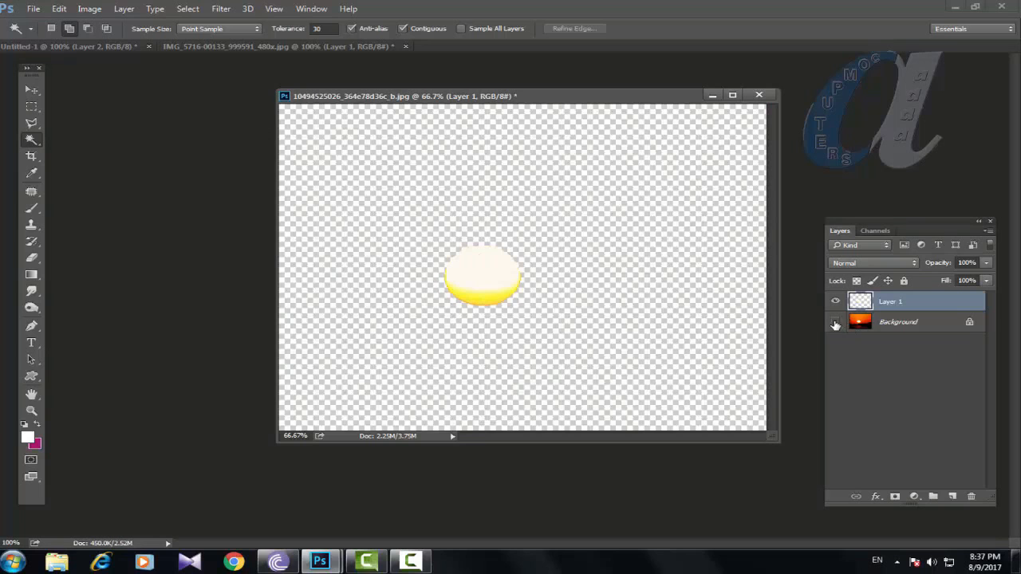
pyautogui.click(835, 323)
# - Open the red-saree portrait from the desktop's nivetha thomos folder and float its window beside the sunset document
pyautogui.click(33, 9)
pyautogui.click(34, 36)
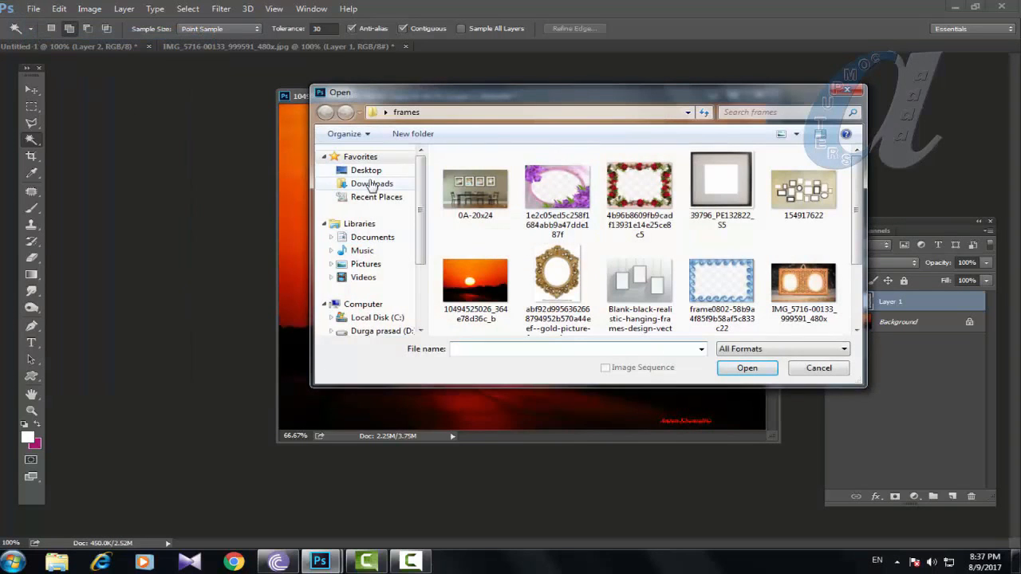
pyautogui.click(366, 170)
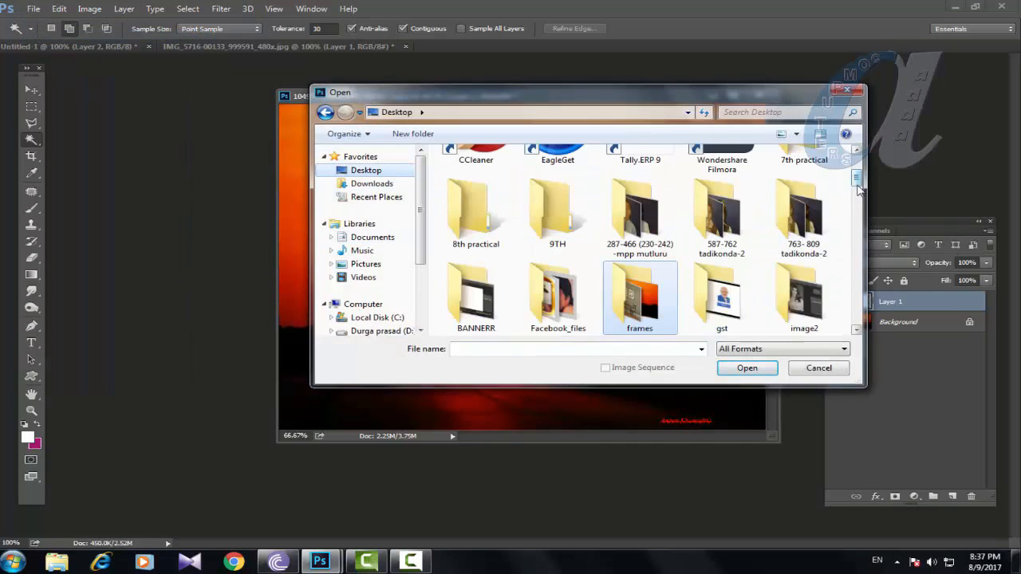
pyautogui.scroll(-3, 859, 185)
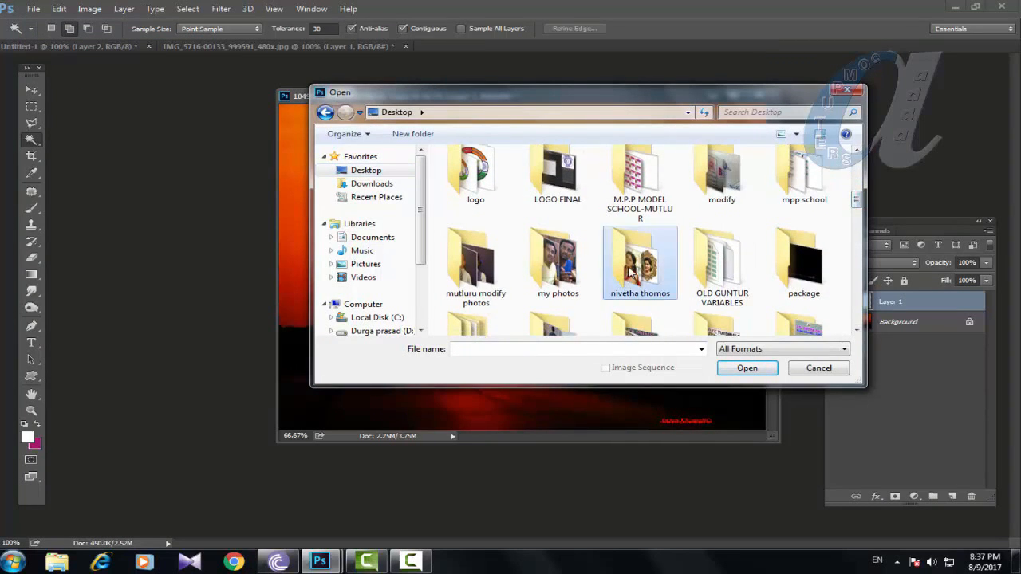
pyautogui.doubleClick(628, 266)
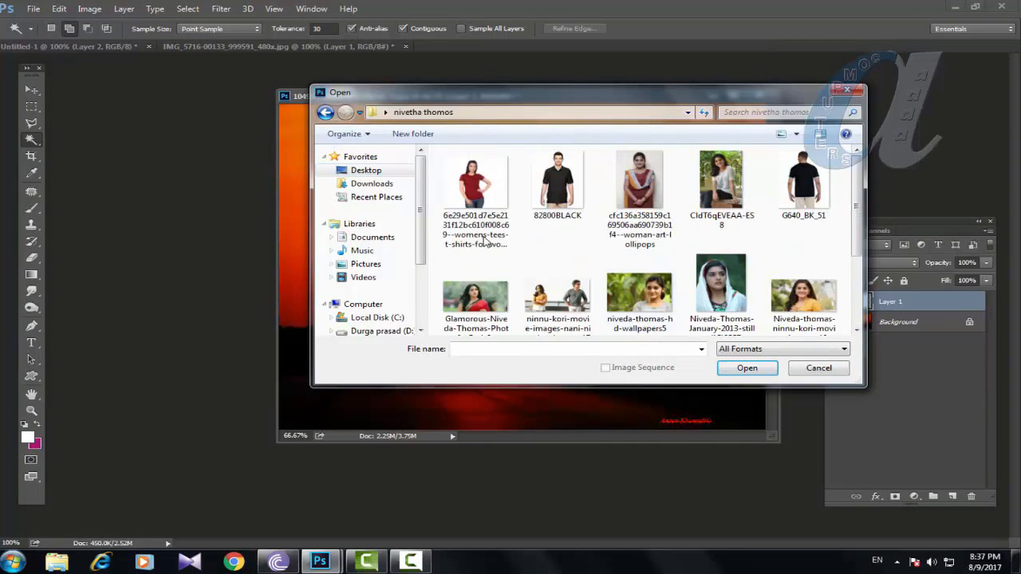
pyautogui.click(475, 307)
pyautogui.click(740, 367)
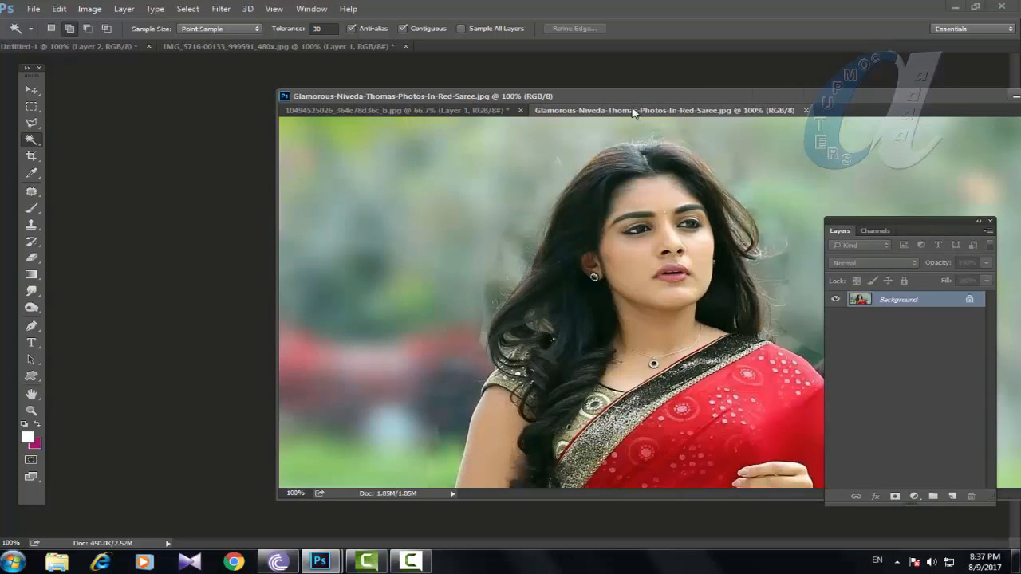
pyautogui.moveTo(631, 109); pyautogui.dragTo(1, 331)
pyautogui.click(32, 91)
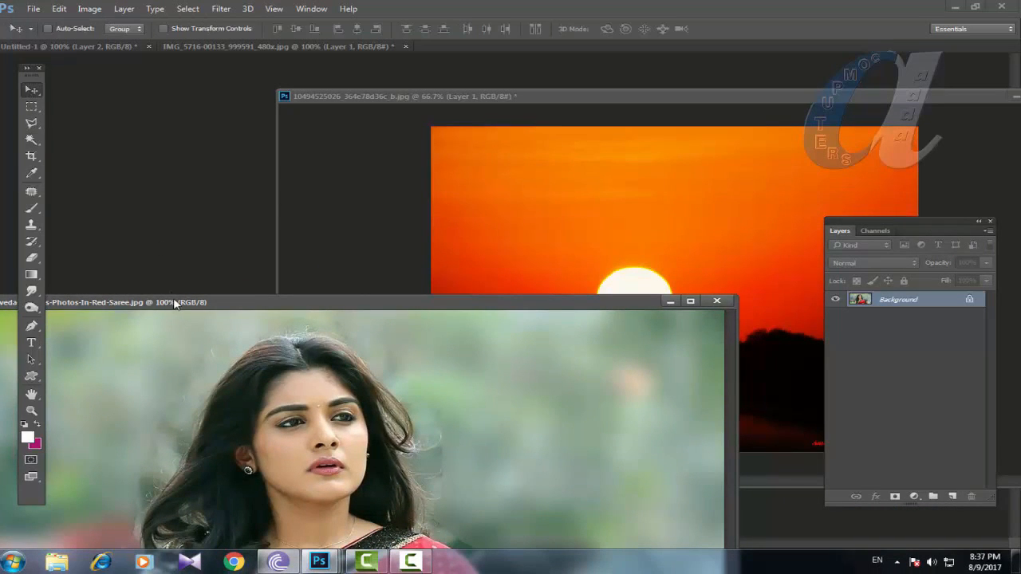
pyautogui.moveTo(167, 300); pyautogui.dragTo(72, 114)
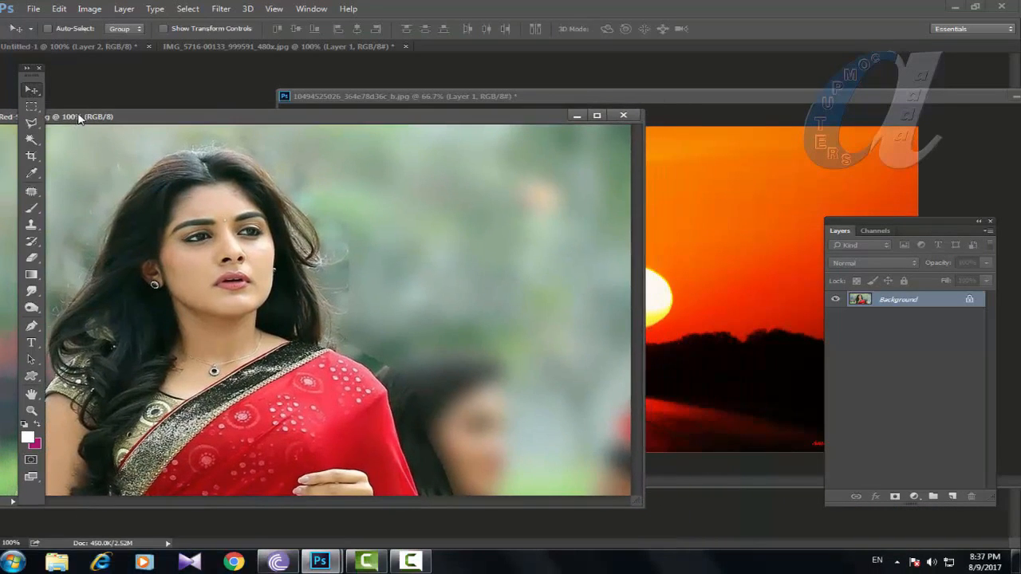
# - Crop the red-saree portrait to the woman's head and shoulders
pyautogui.click(32, 156)
pyautogui.moveTo(84, 174); pyautogui.dragTo(383, 445)
pyautogui.press('Return')
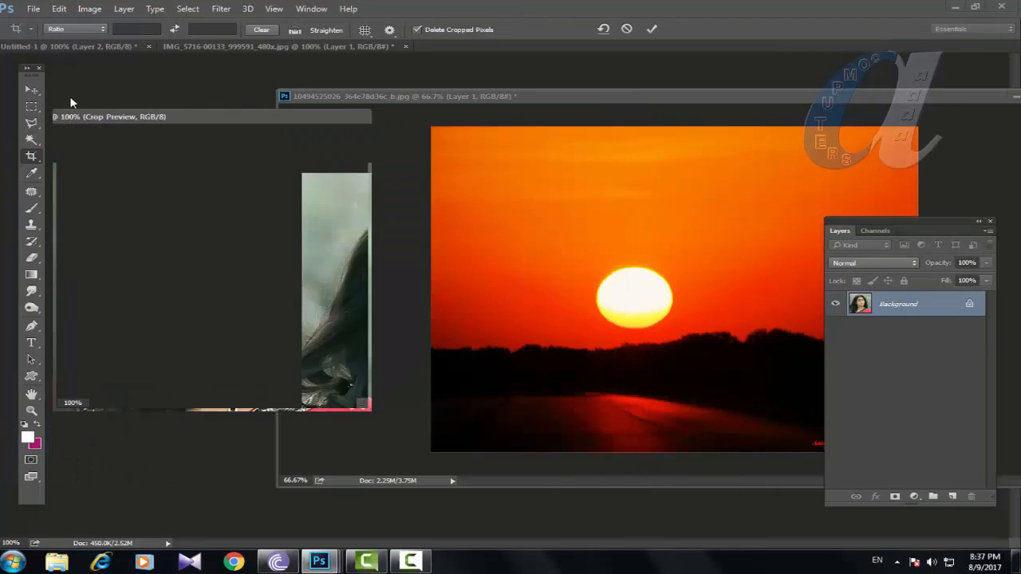
# - Copy the cropped portrait into the sunset document, scale it to about 40% with Free Transform, and position it over the sun
pyautogui.click(31, 89)
pyautogui.moveTo(191, 280); pyautogui.dragTo(627, 305)
pyautogui.hotkey('ctrl', 't')
pyautogui.moveTo(731, 202); pyautogui.dragTo(674, 261)
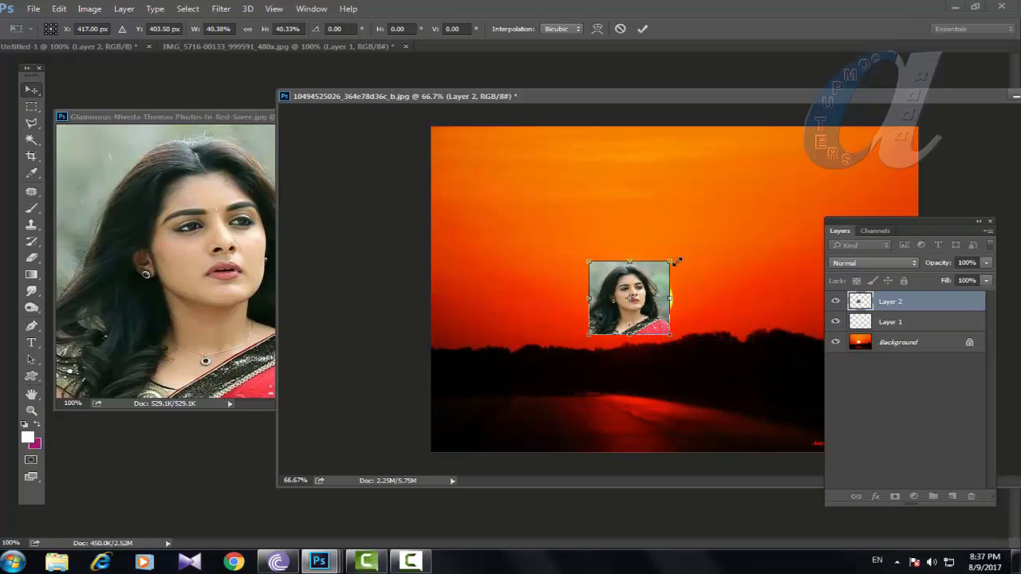
pyautogui.press('Return')
pyautogui.moveTo(629, 318); pyautogui.dragTo(634, 318)
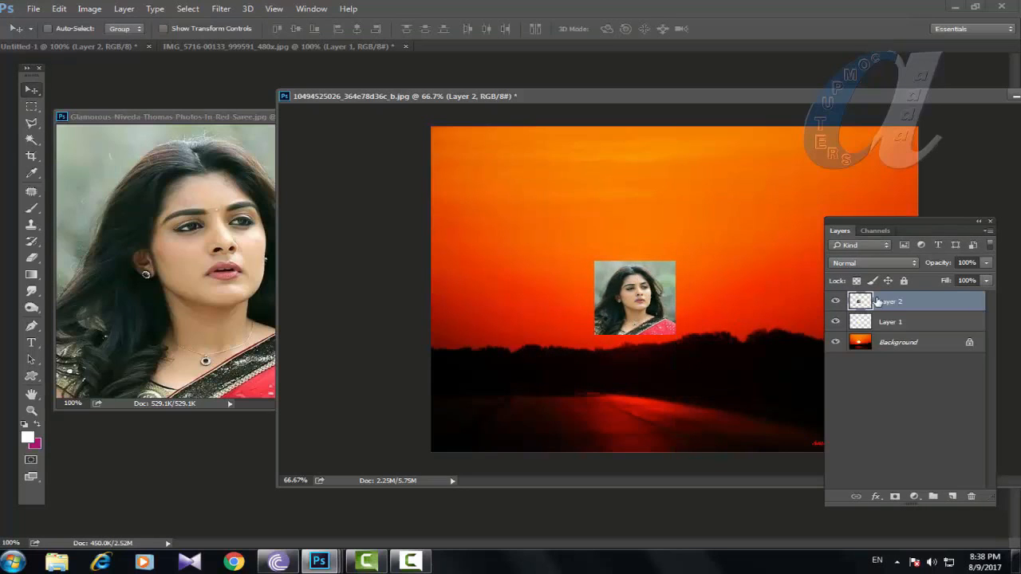
# - Clip Layer 2 to the sun's layer with a clipping mask and lower its opacity so the face shows only faintly
pyautogui.rightClick(887, 305)
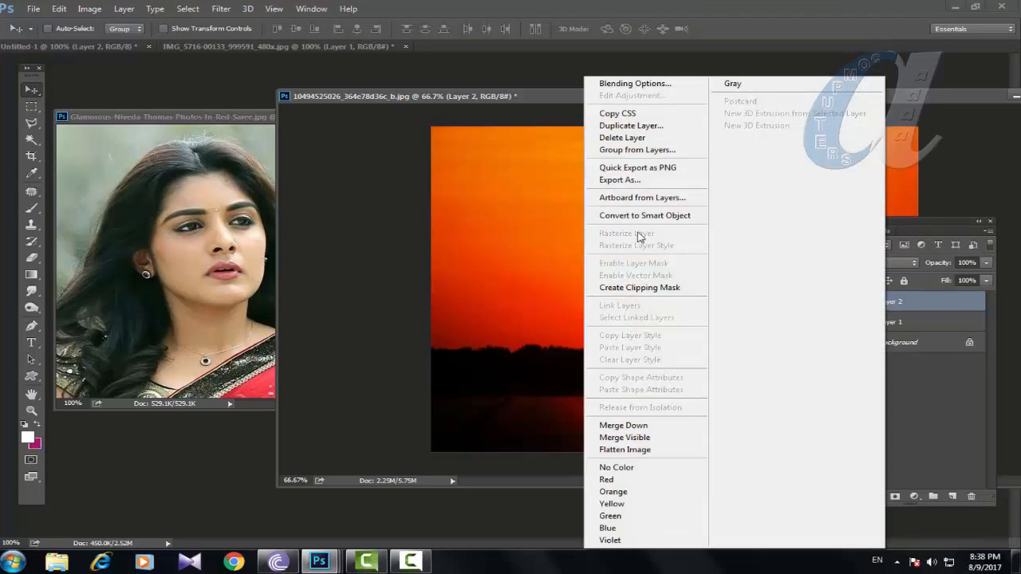
pyautogui.click(632, 288)
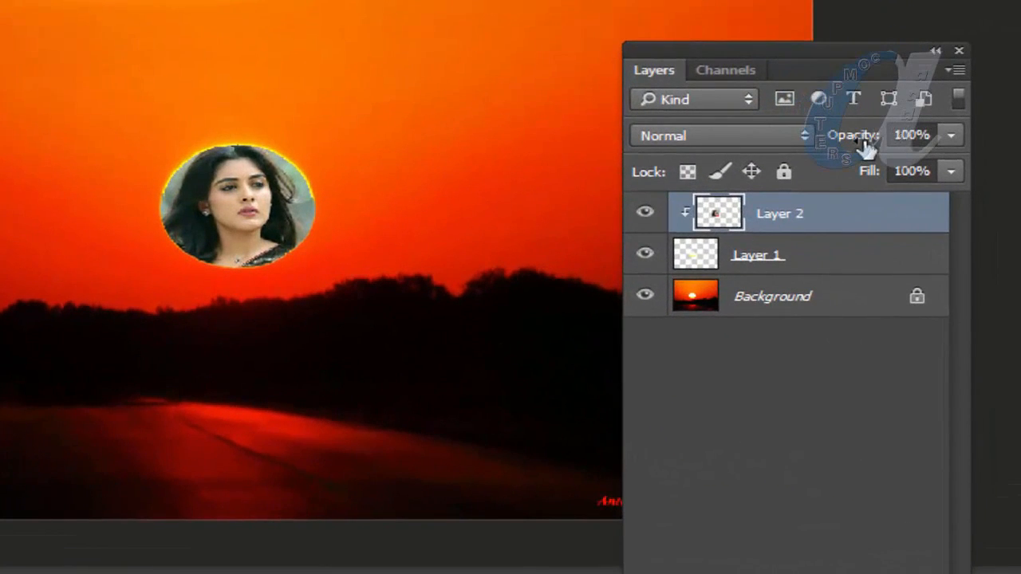
pyautogui.moveTo(944, 268); pyautogui.dragTo(926, 268)
pyautogui.moveTo(853, 145)
pyautogui.mouseDown()
pyautogui.moveTo(832, 146)
pyautogui.moveTo(842, 155)
pyautogui.moveTo(842, 145)
pyautogui.mouseUp()
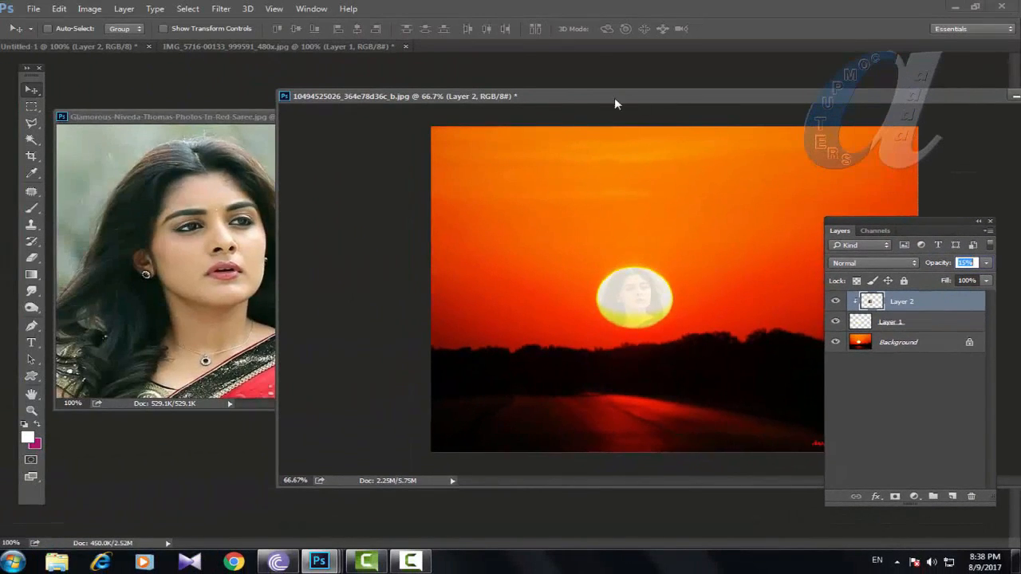
pyautogui.moveTo(632, 103); pyautogui.dragTo(413, 103)
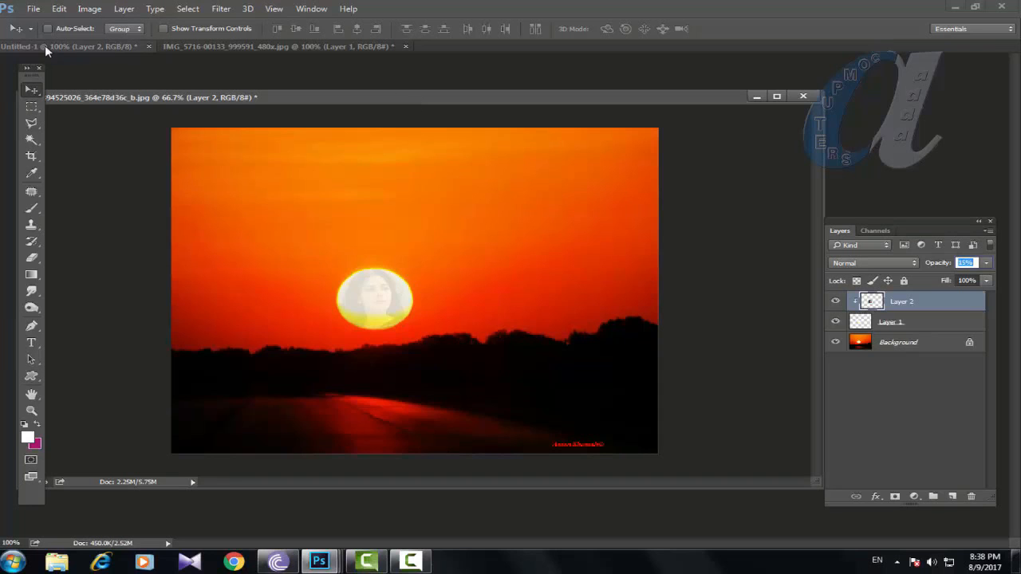
# - Create a new 3 x 2 inch landscape photo document at 300 pixels/inch with a white background
pyautogui.click(35, 10)
pyautogui.click(39, 24)
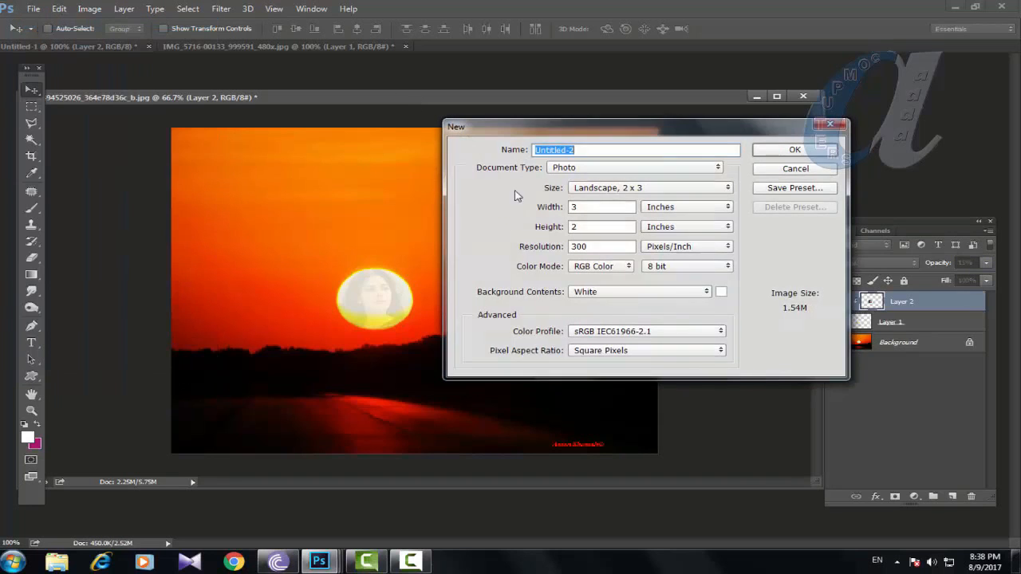
pyautogui.click(786, 153)
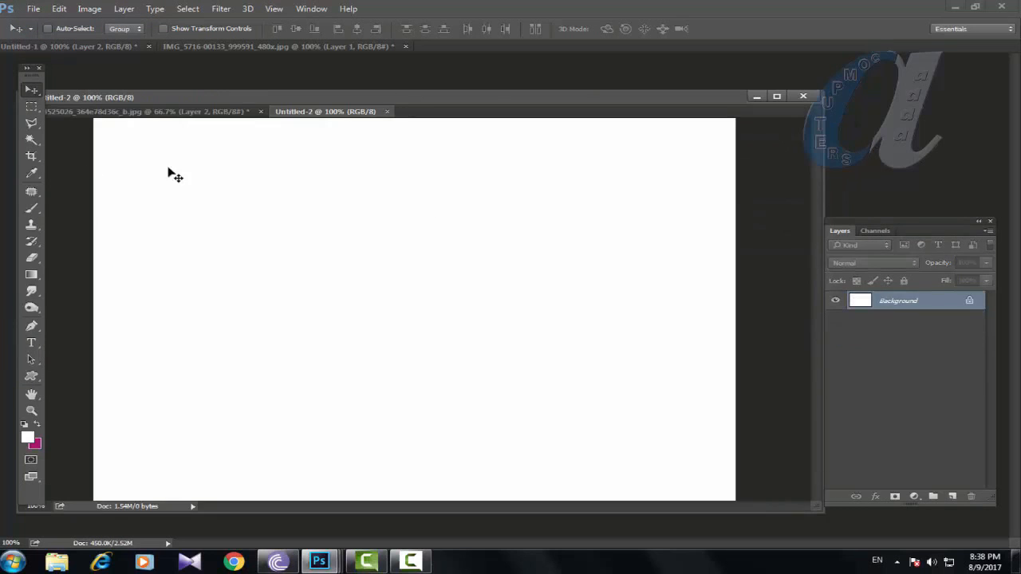
# - Add the text COMPUTERS ADDA on two centred lines and move it to the middle of the white canvas
pyautogui.click(32, 343)
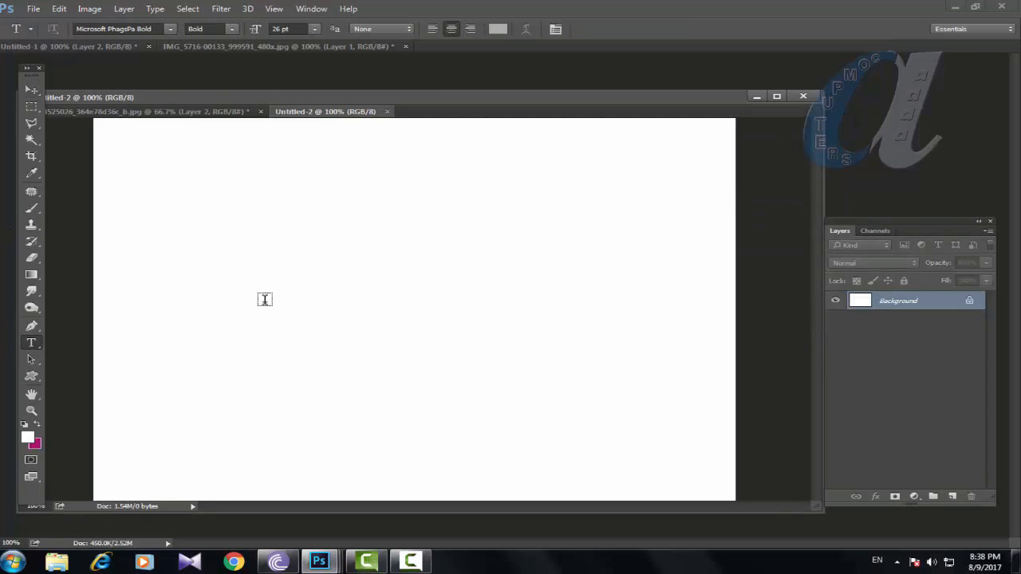
pyautogui.click(264, 299)
pyautogui.moveTo(417, 319); pyautogui.dragTo(379, 317)
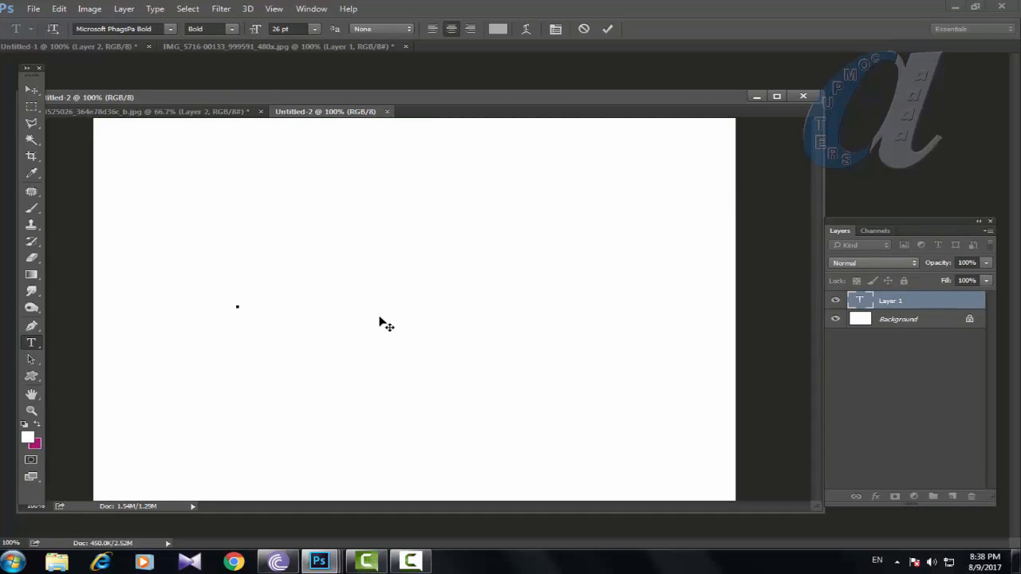
pyautogui.write('COM')
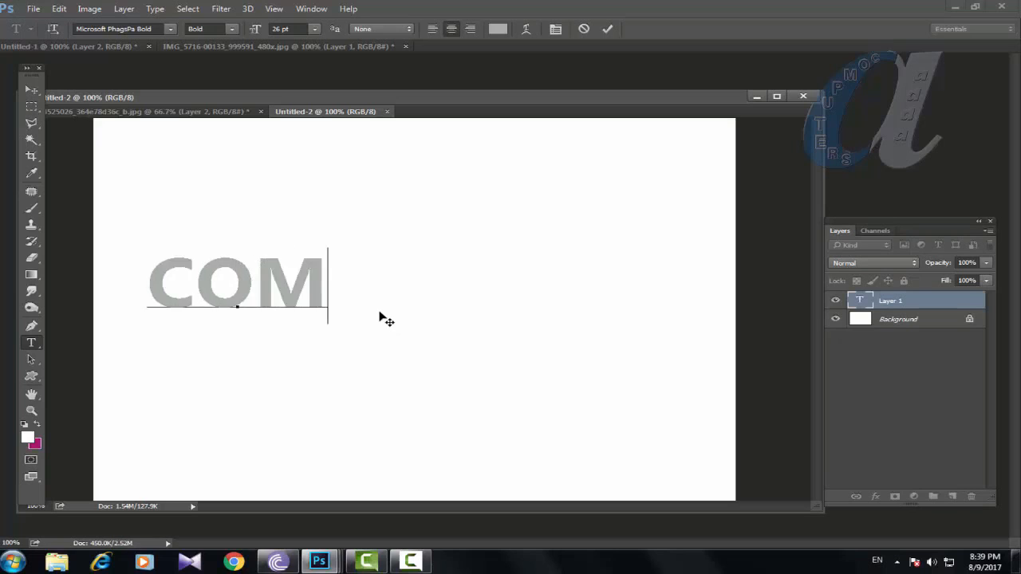
pyautogui.write('PUTERS')
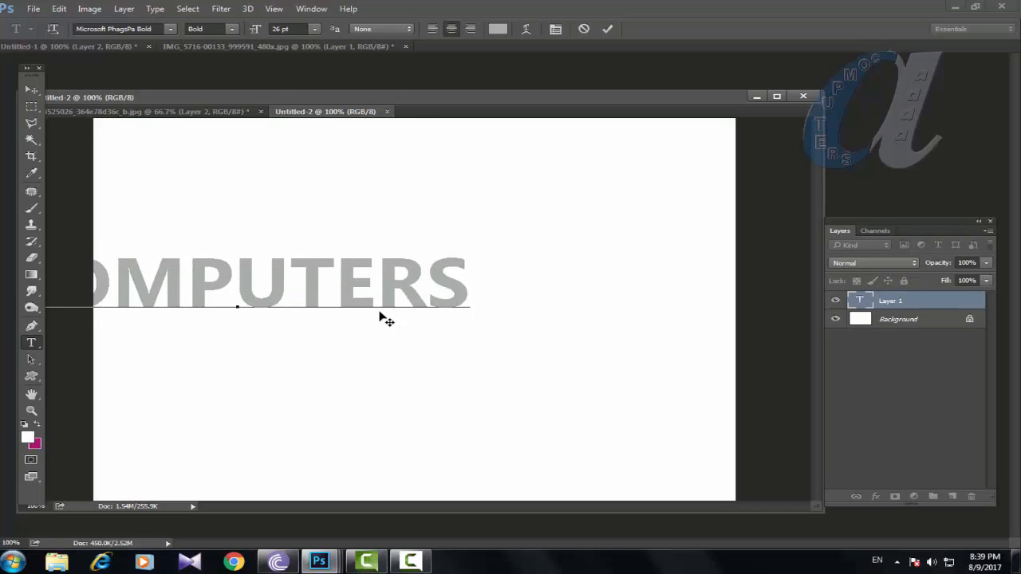
pyautogui.press('Return')
pyautogui.write('ADDA')
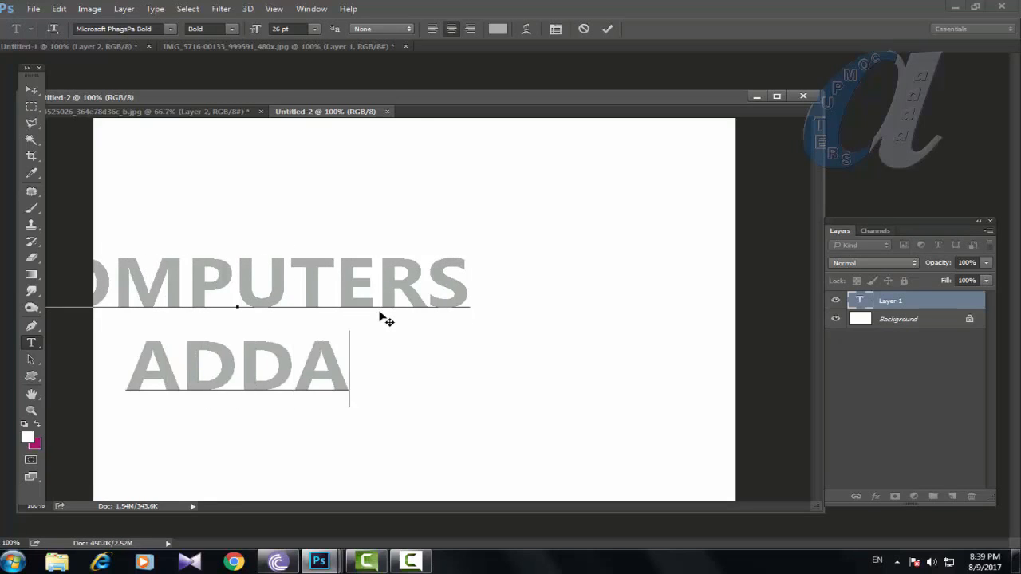
pyautogui.moveTo(476, 423); pyautogui.dragTo(670, 402)
# - Change both lines of the COMPUTERS ADDA text to the Impact Regular font at 39 pt
pyautogui.moveTo(532, 347); pyautogui.dragTo(112, 256)
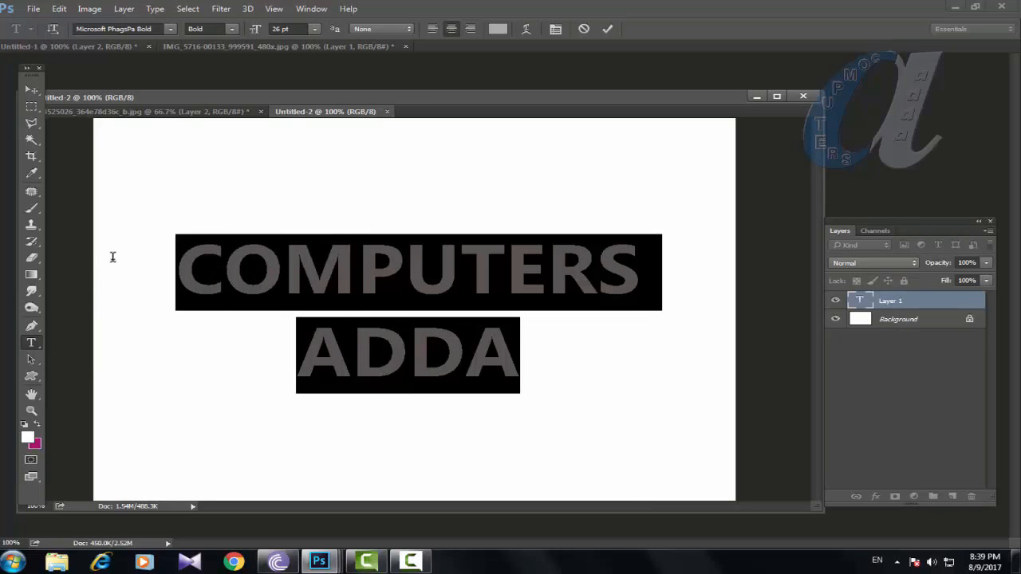
pyautogui.click(163, 33)
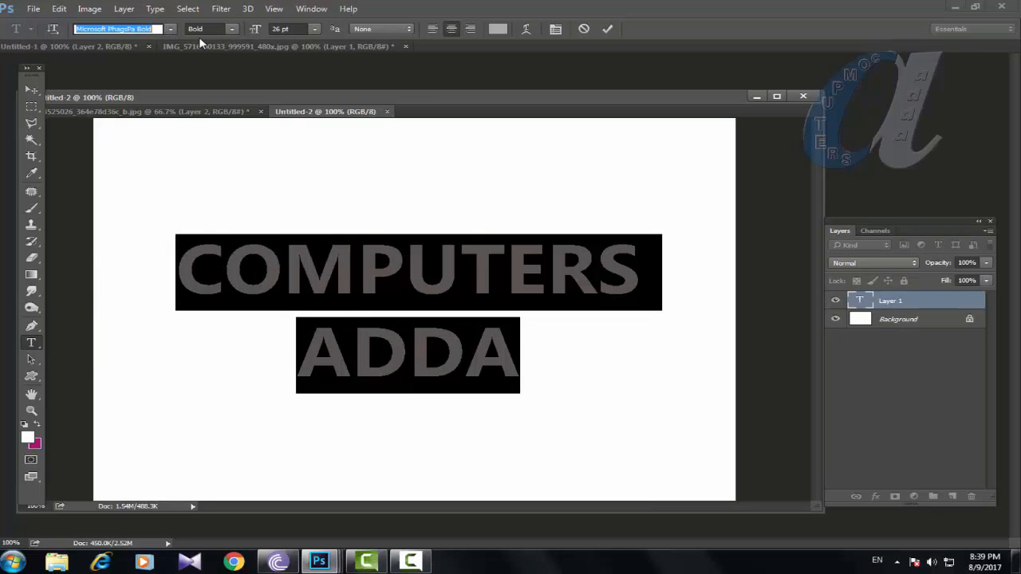
pyautogui.write('IM')
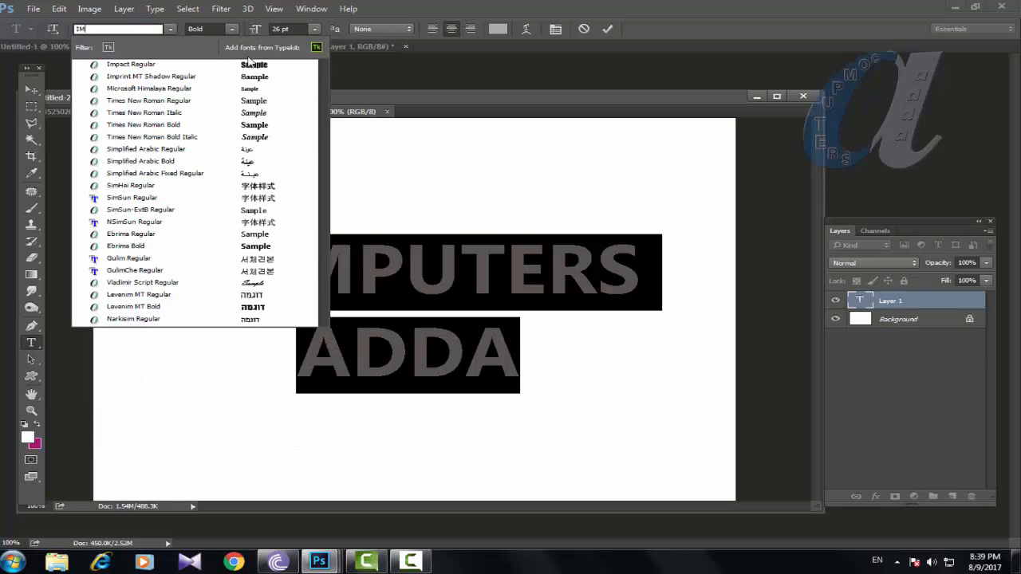
pyautogui.click(249, 67)
pyautogui.moveTo(253, 35); pyautogui.dragTo(258, 35)
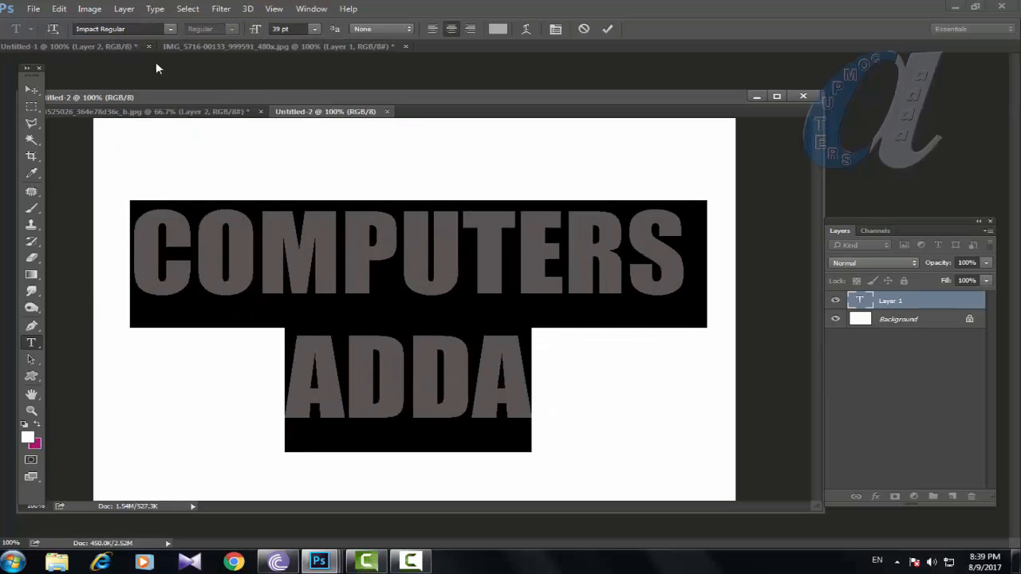
pyautogui.click(29, 92)
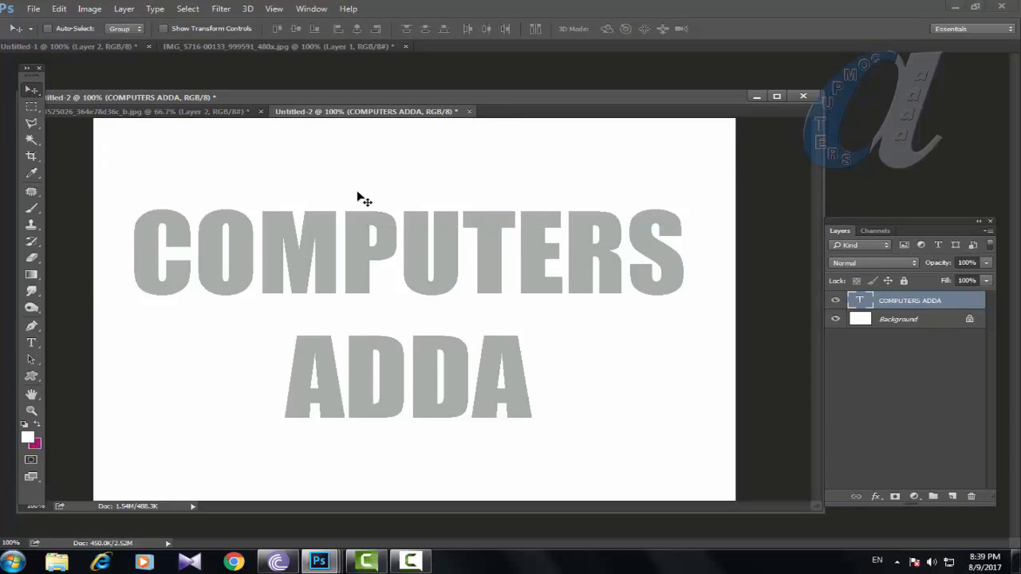
# - Open the photo Nivetha-Thomas-6-1024x640 and copy it into the Untitled-2 document as a layer above the text, covering the canvas
pyautogui.click(33, 9)
pyautogui.click(44, 33)
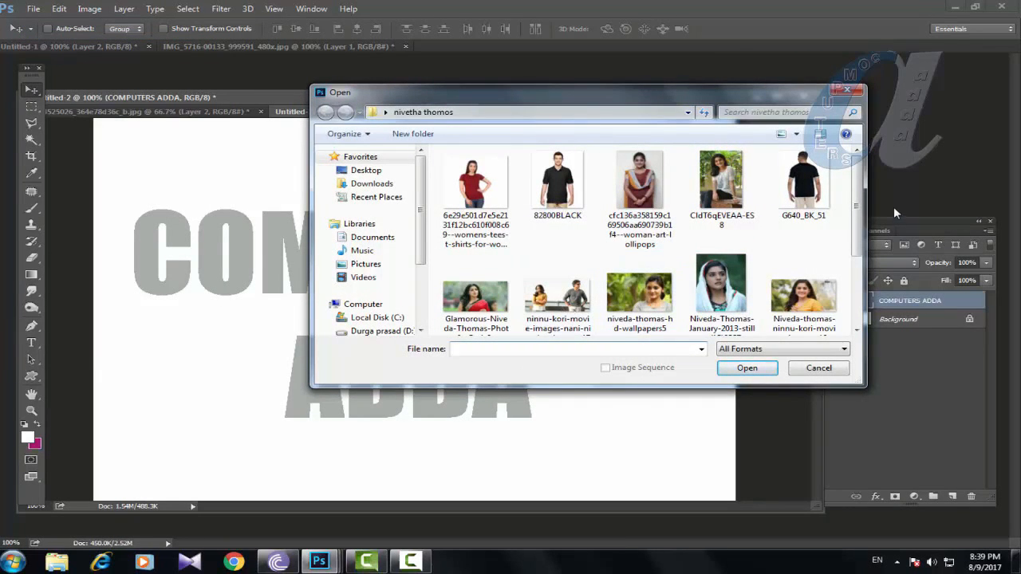
pyautogui.moveTo(856, 200); pyautogui.dragTo(855, 271)
pyautogui.click(639, 295)
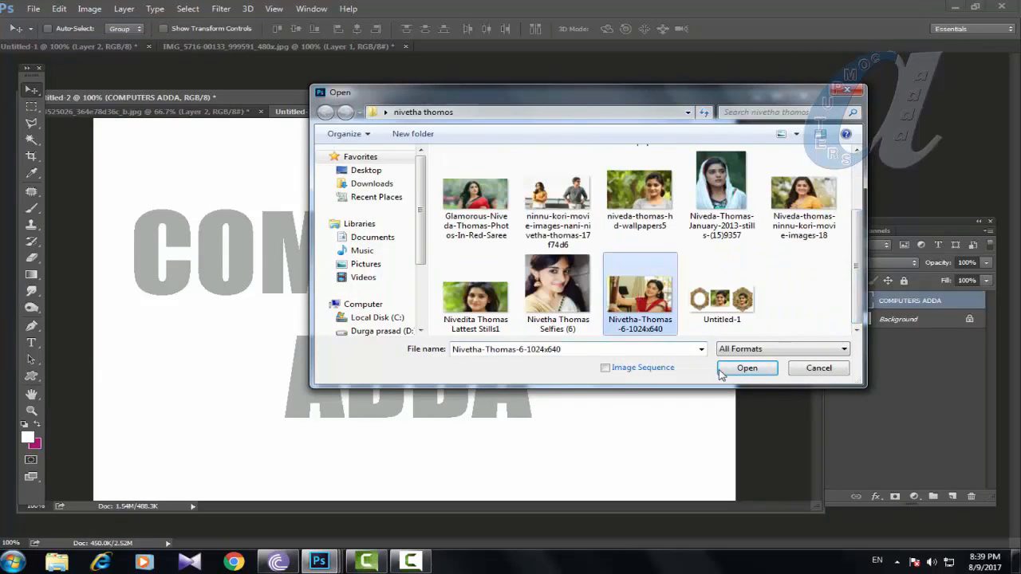
pyautogui.click(741, 368)
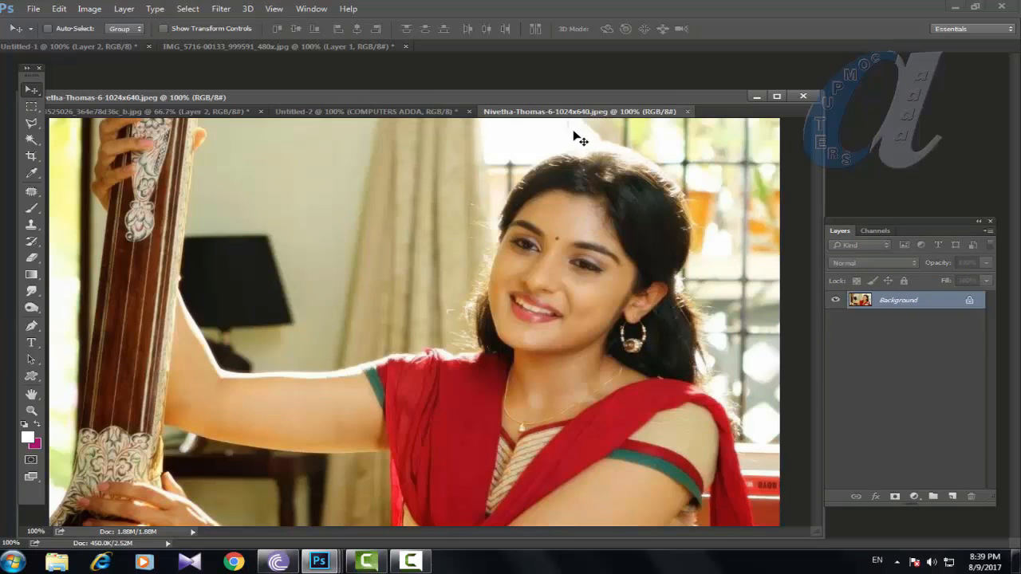
pyautogui.moveTo(581, 116); pyautogui.dragTo(271, 264)
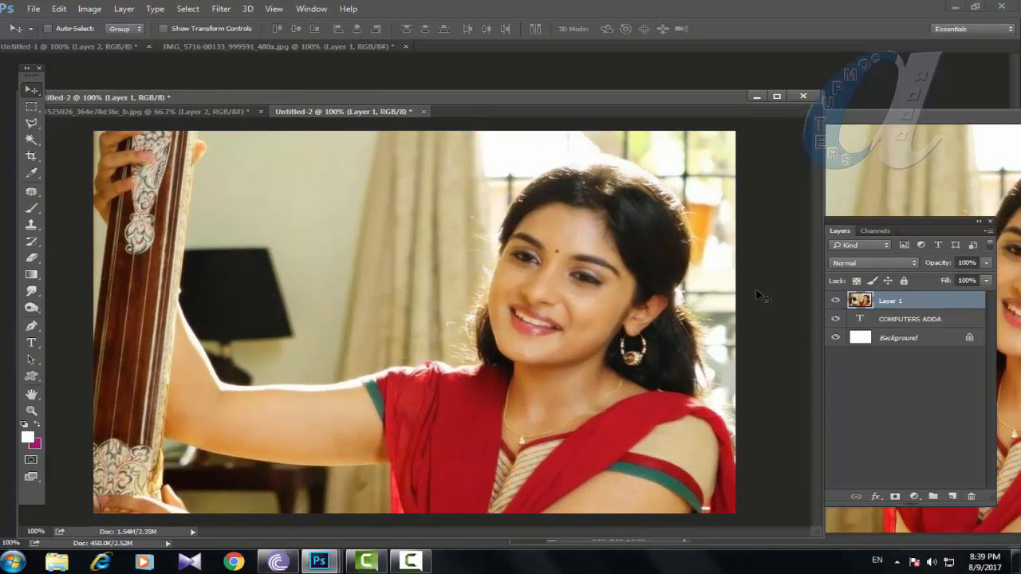
# - Clip the photo on Layer 1 to the COMPUTERS ADDA text layer with a clipping mask
pyautogui.moveTo(888, 221); pyautogui.dragTo(758, 173)
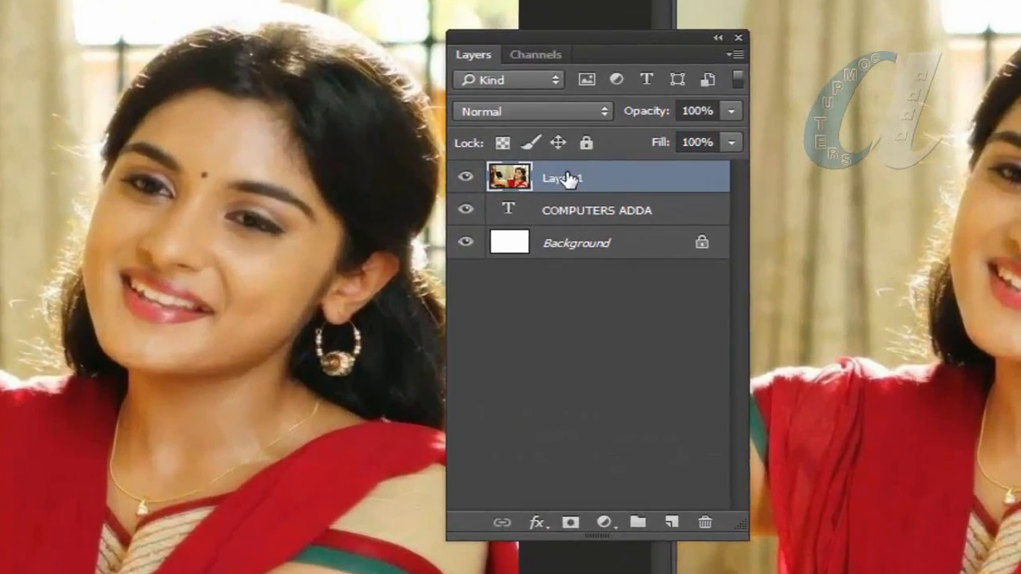
pyautogui.rightClick(766, 252)
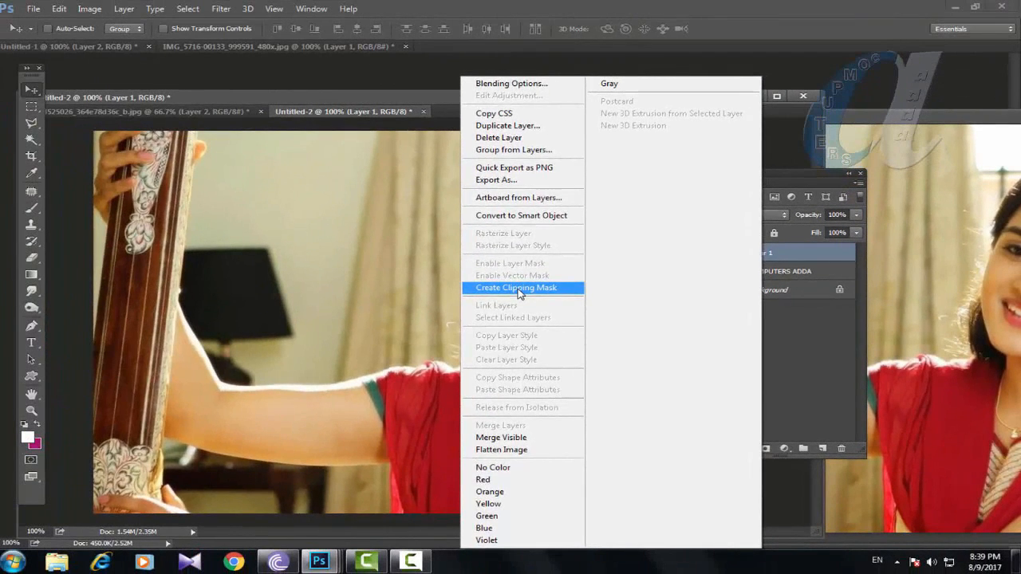
pyautogui.click(518, 288)
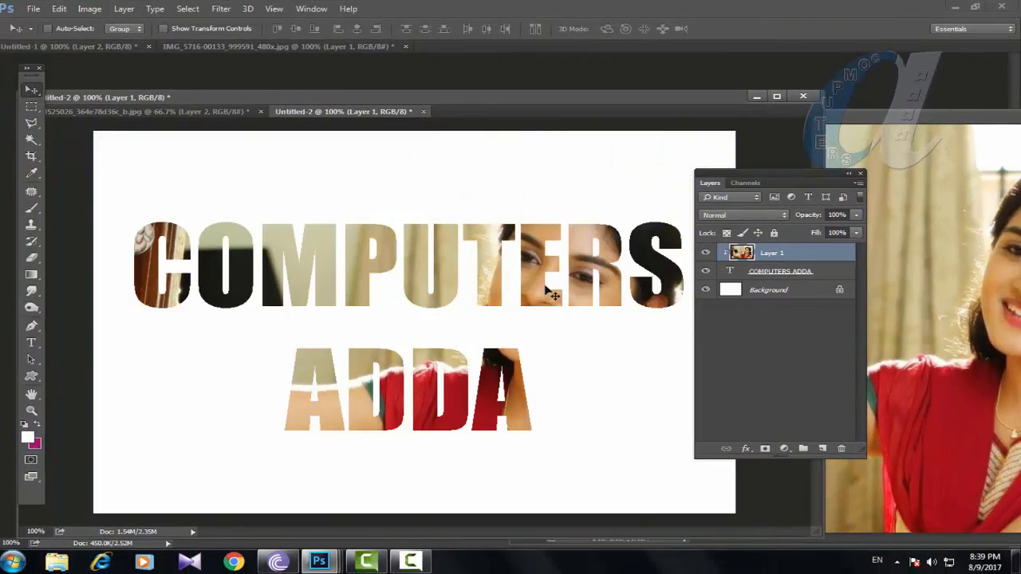
pyautogui.moveTo(771, 175); pyautogui.dragTo(855, 179)
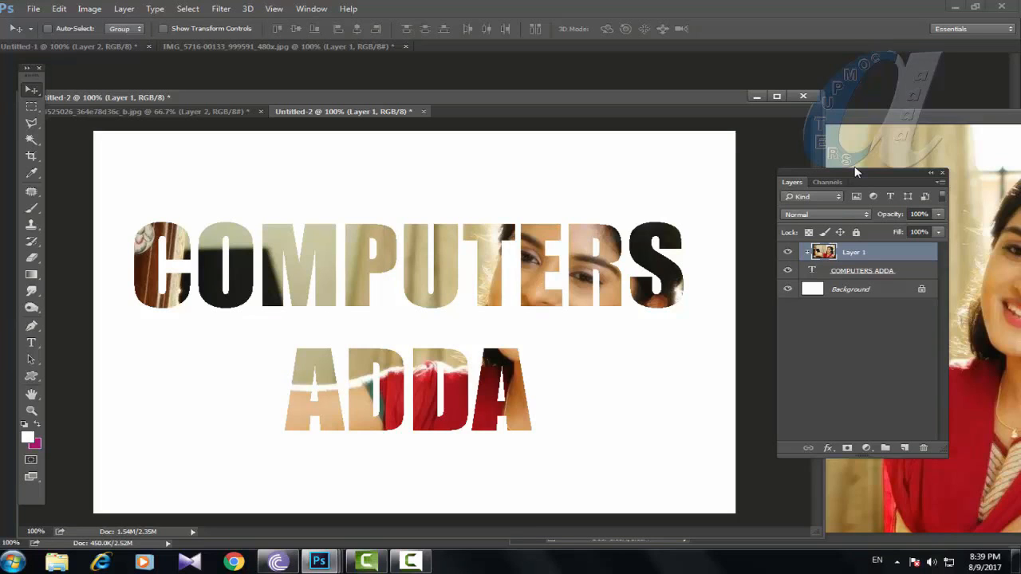
# - Reposition the clipped photo inside the letters and scale it down slightly with Free Transform, keeping the text filled
pyautogui.moveTo(527, 283); pyautogui.dragTo(473, 273)
pyautogui.hotkey('ctrl', 't')
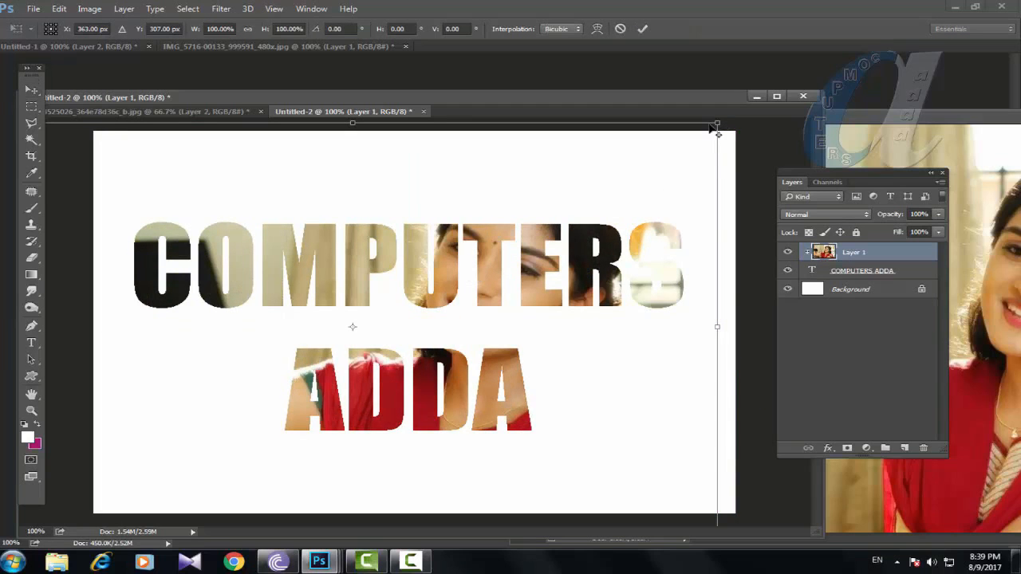
pyautogui.moveTo(715, 121); pyautogui.dragTo(694, 191)
pyautogui.press('Return')
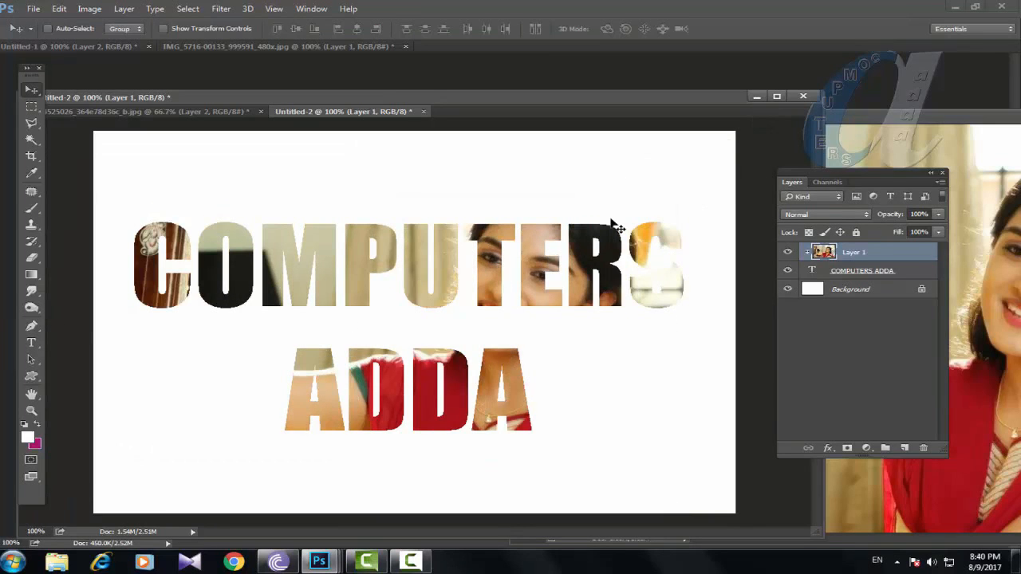